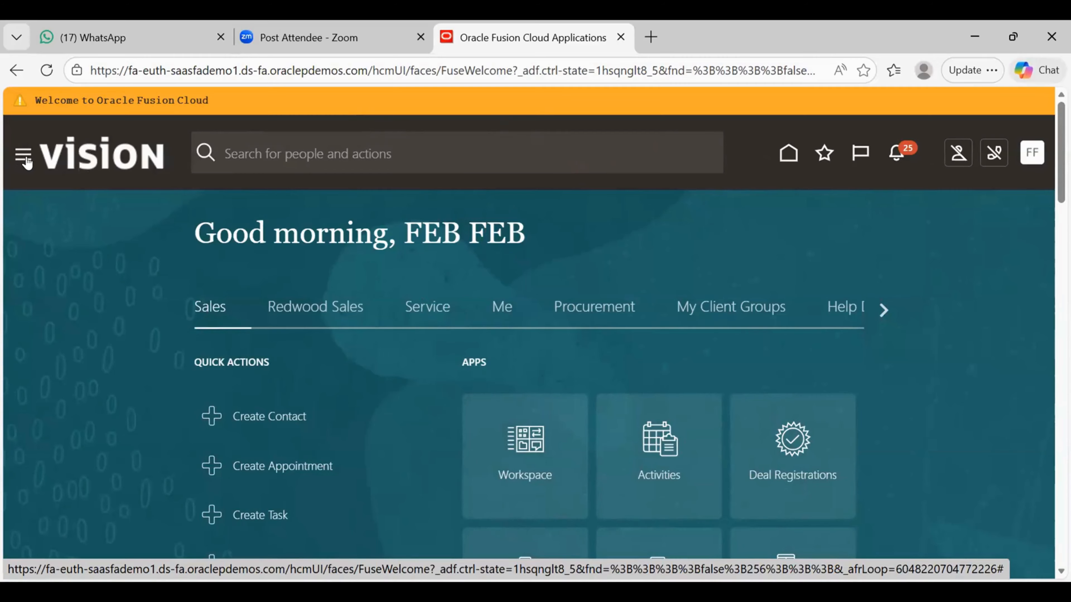
- Open the Security Console from the Navigator's Tools section
{"action": "left_click", "coordinate": [26, 155]}
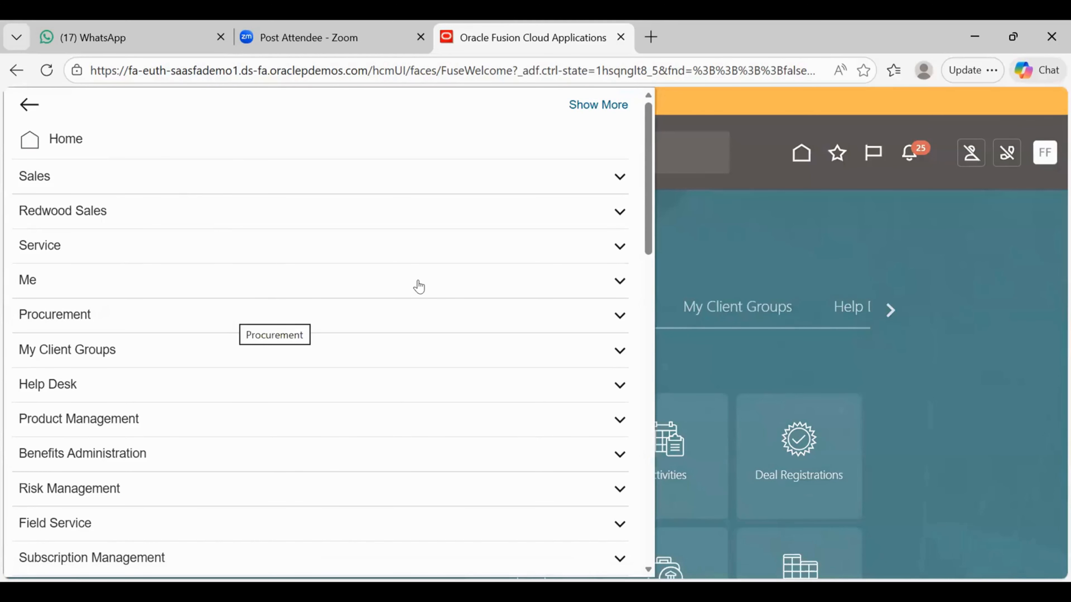
{"action": "left_click", "coordinate": [646, 329]}
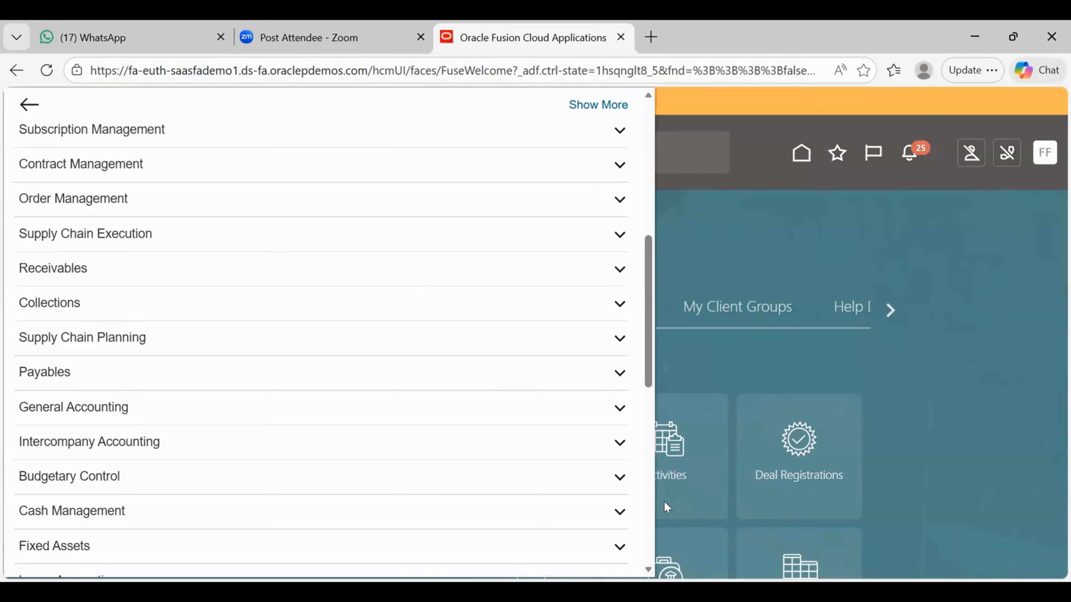
{"action": "left_click", "coordinate": [645, 505]}
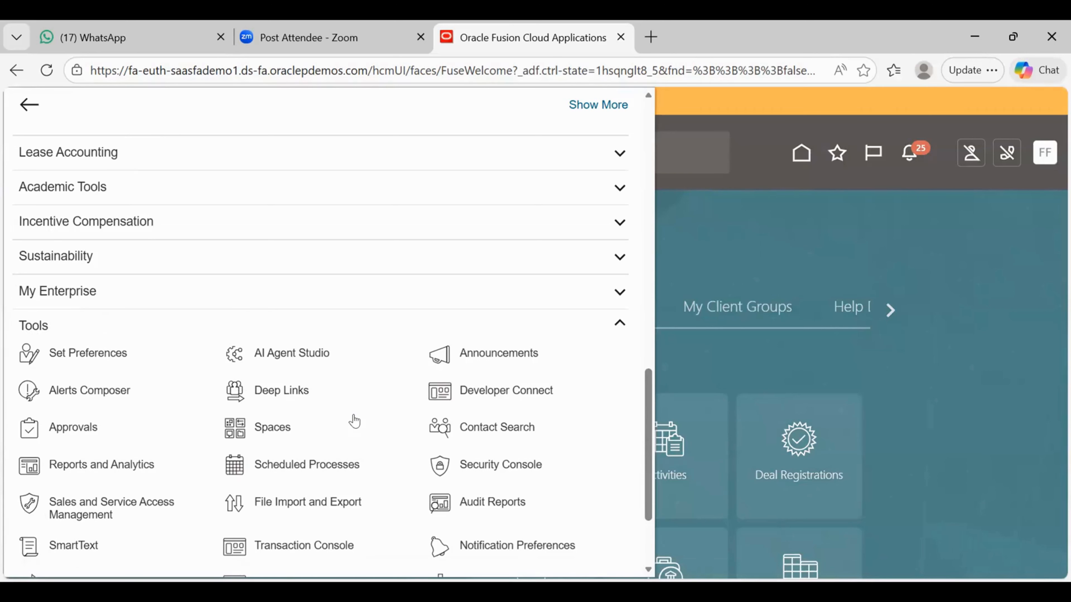
{"action": "left_click", "coordinate": [503, 462]}
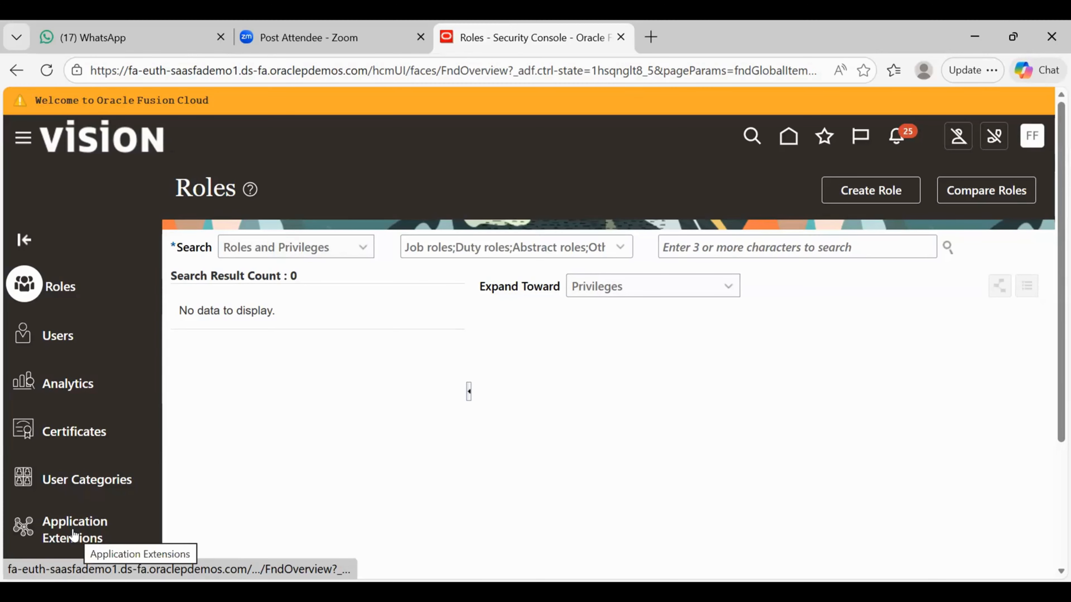
- Go to Users and start a blank Add User Account form
{"action": "left_click", "coordinate": [62, 334]}
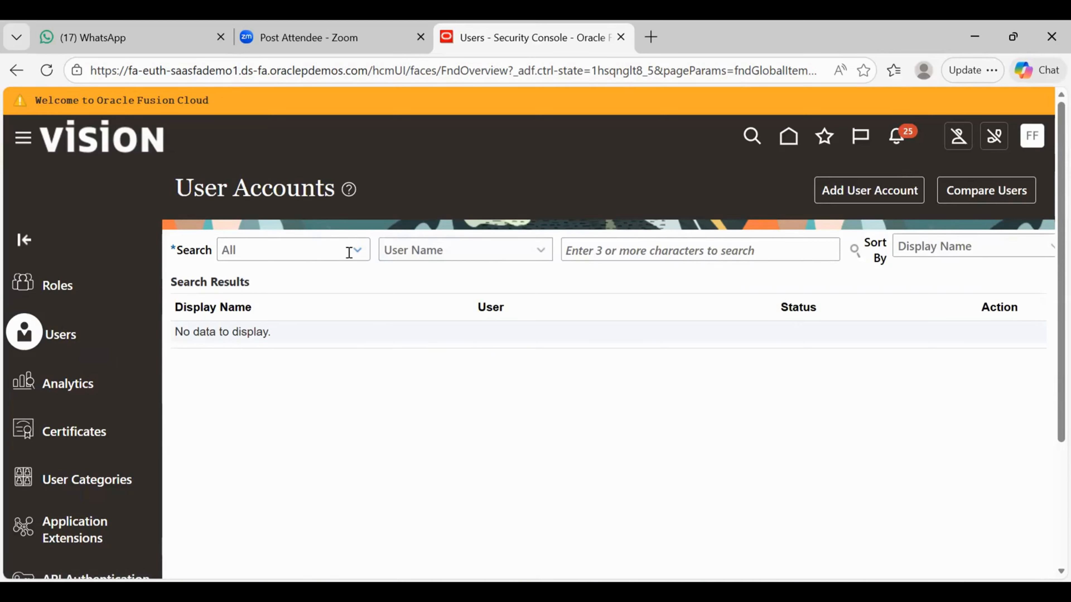
{"action": "left_click", "coordinate": [870, 190]}
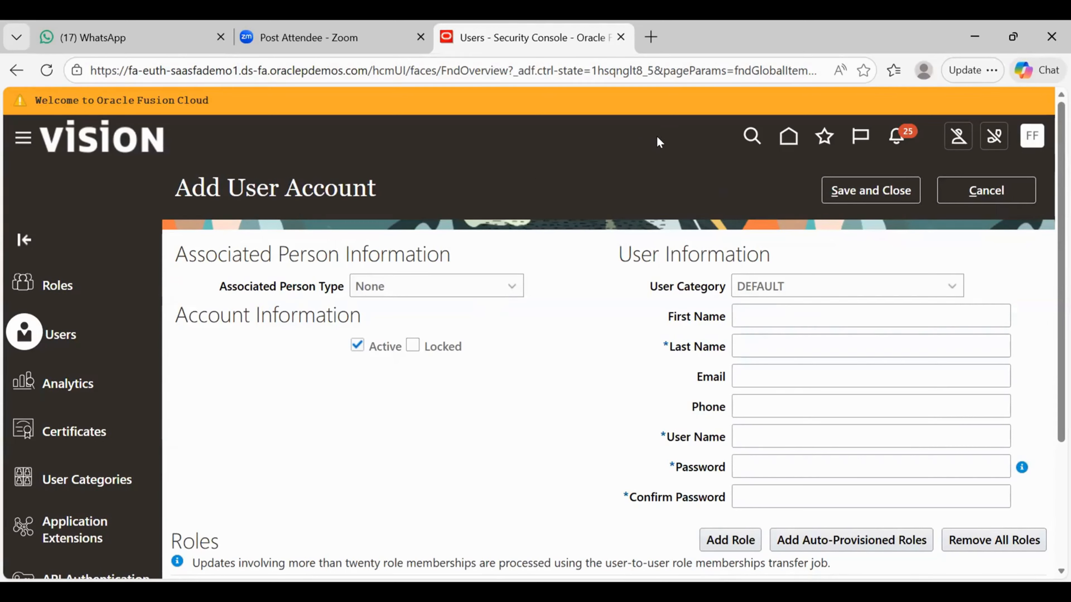
{"action": "key", "text": "Tab"}
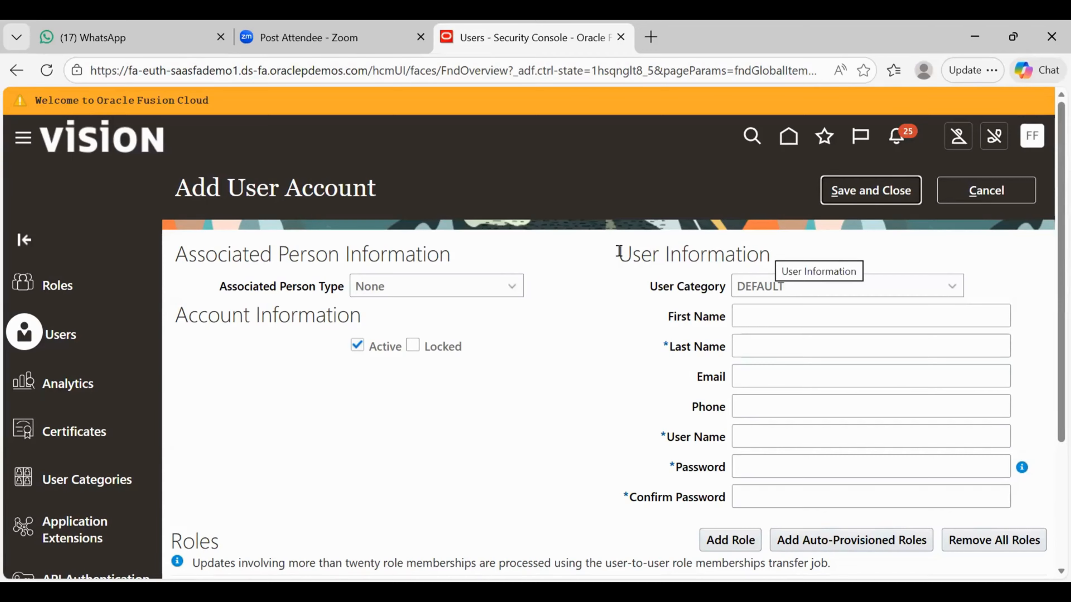
{"action": "right_click", "coordinate": [678, 247]}
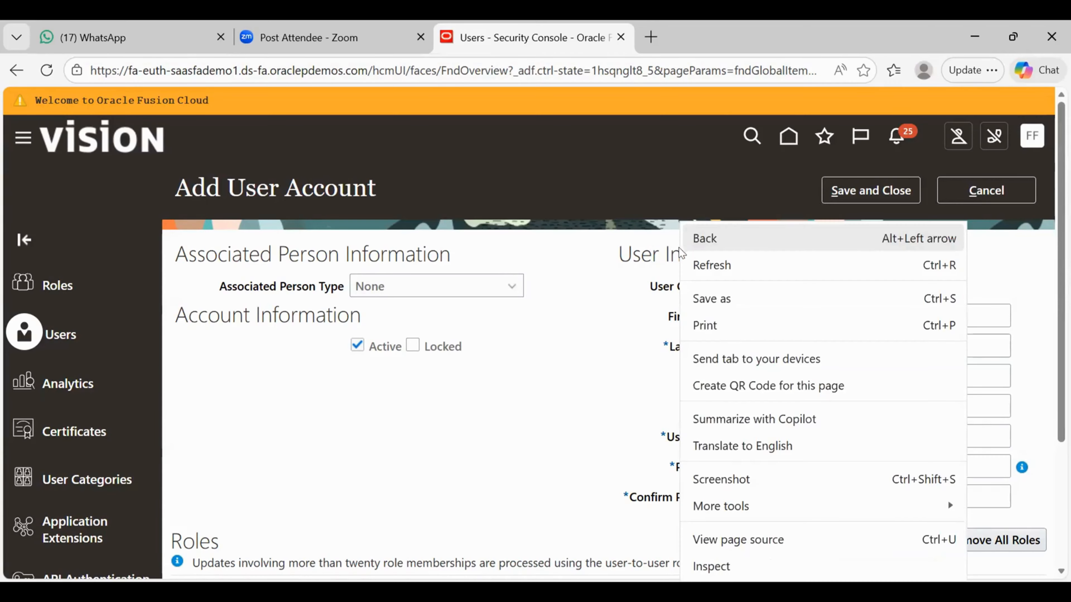
{"action": "left_click", "coordinate": [616, 282]}
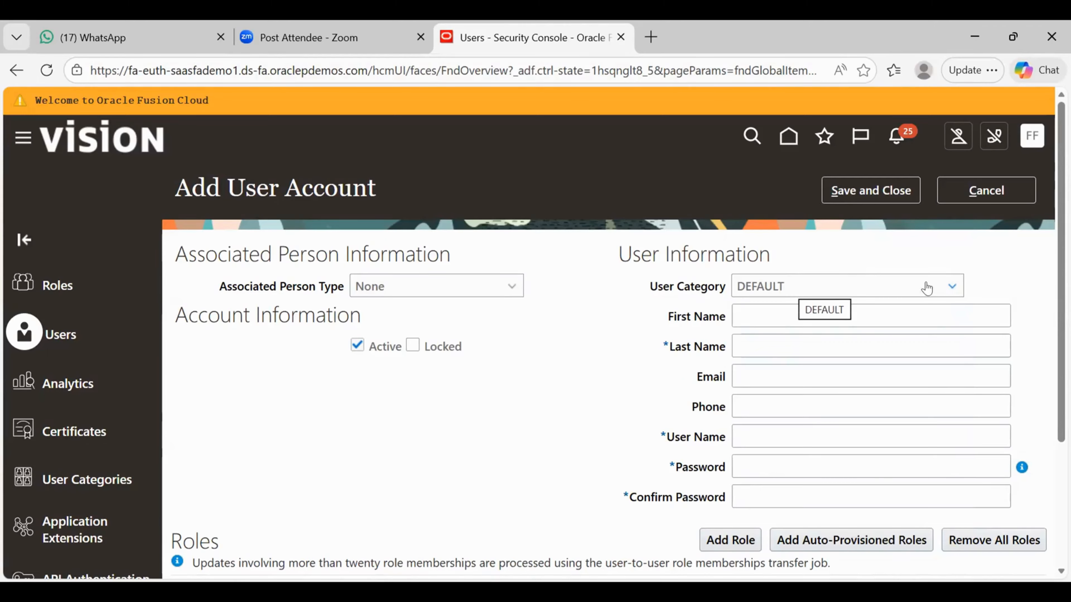
{"action": "left_click", "coordinate": [945, 286]}
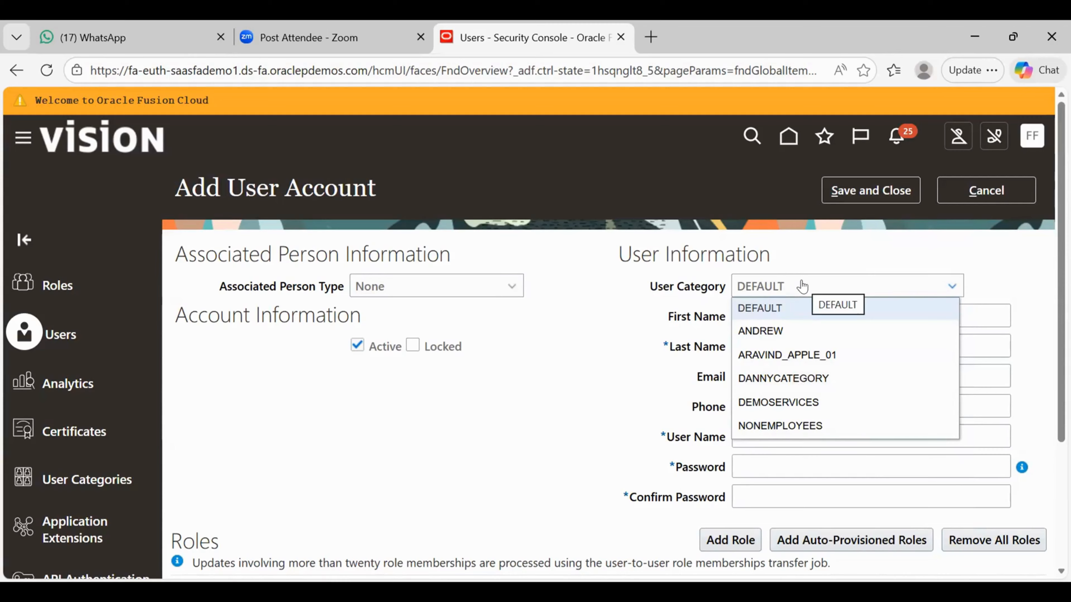
{"action": "left_click", "coordinate": [755, 307]}
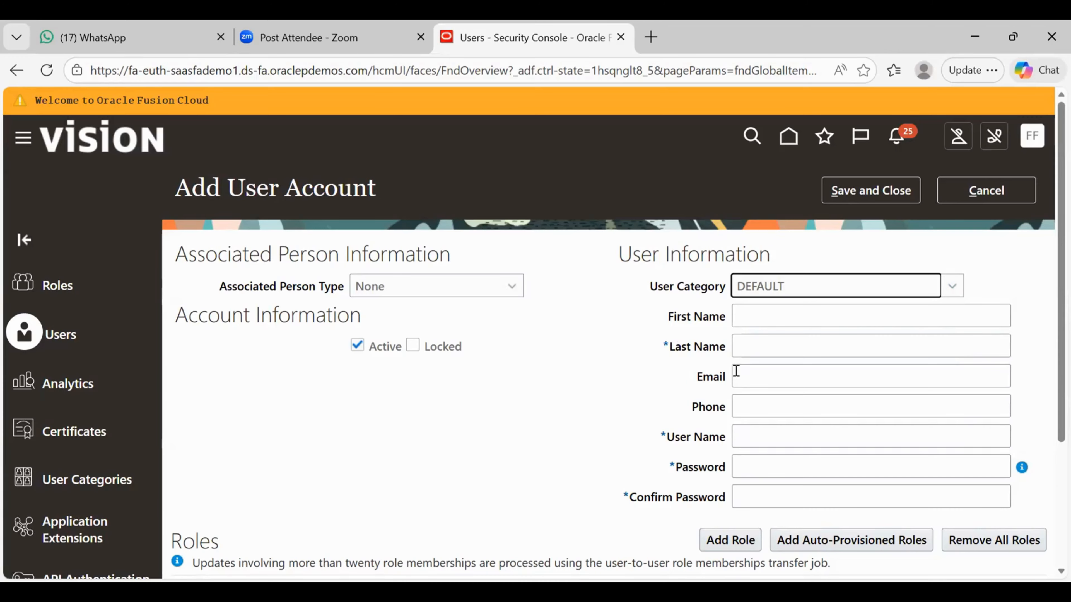
- Enter the new user's first name and last name, fixing a typo in the last name
{"action": "left_click", "coordinate": [762, 314]}
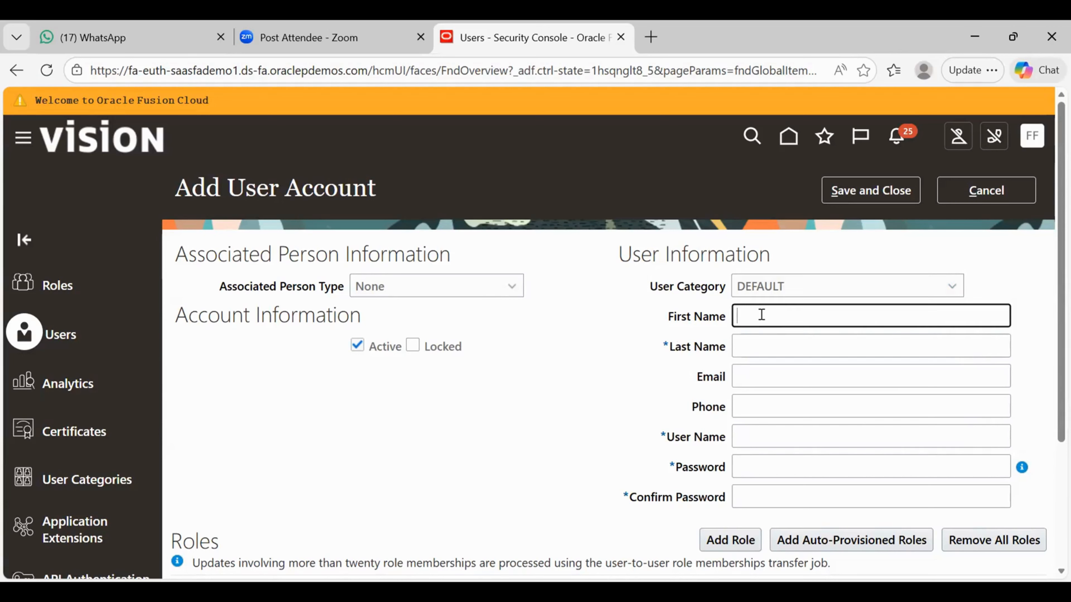
{"action": "type", "text": "pcs"}
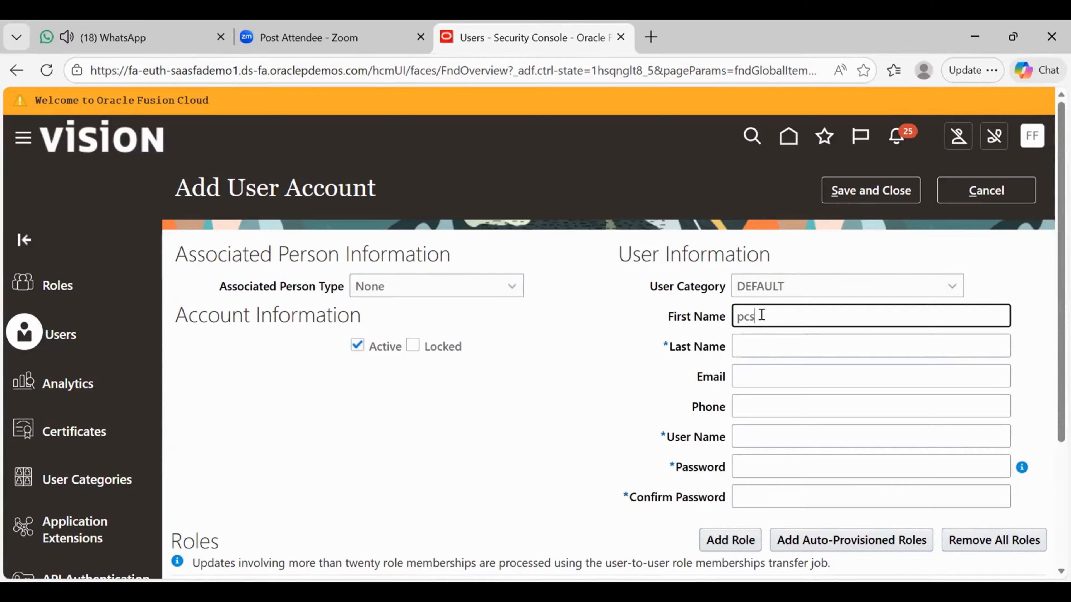
{"action": "left_click", "coordinate": [749, 340]}
{"action": "type", "text": "i"}
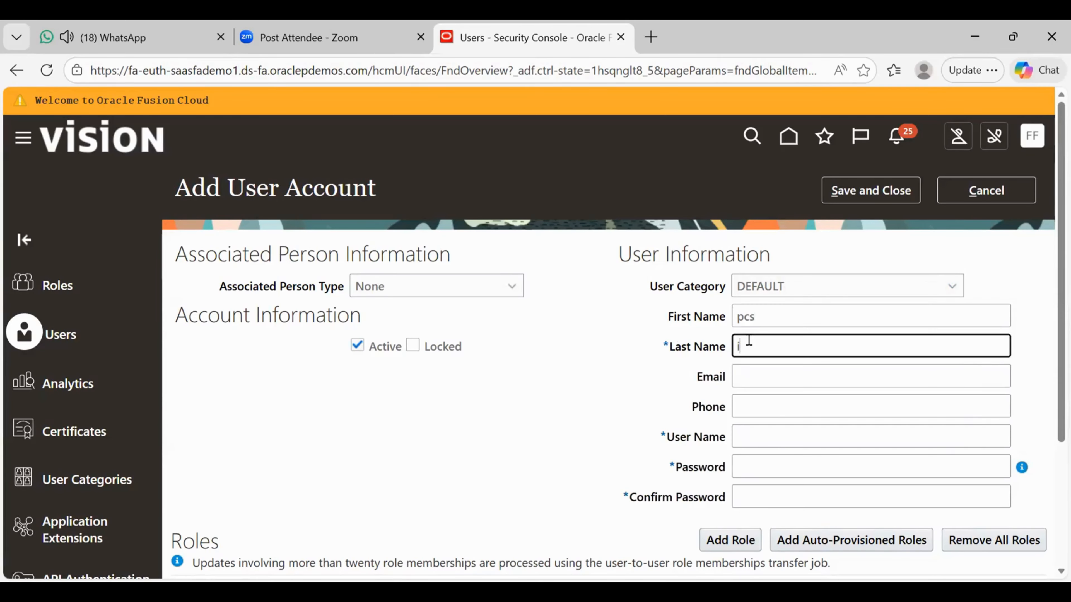
{"action": "key", "text": "BackSpace"}
{"action": "type", "text": "hub"}
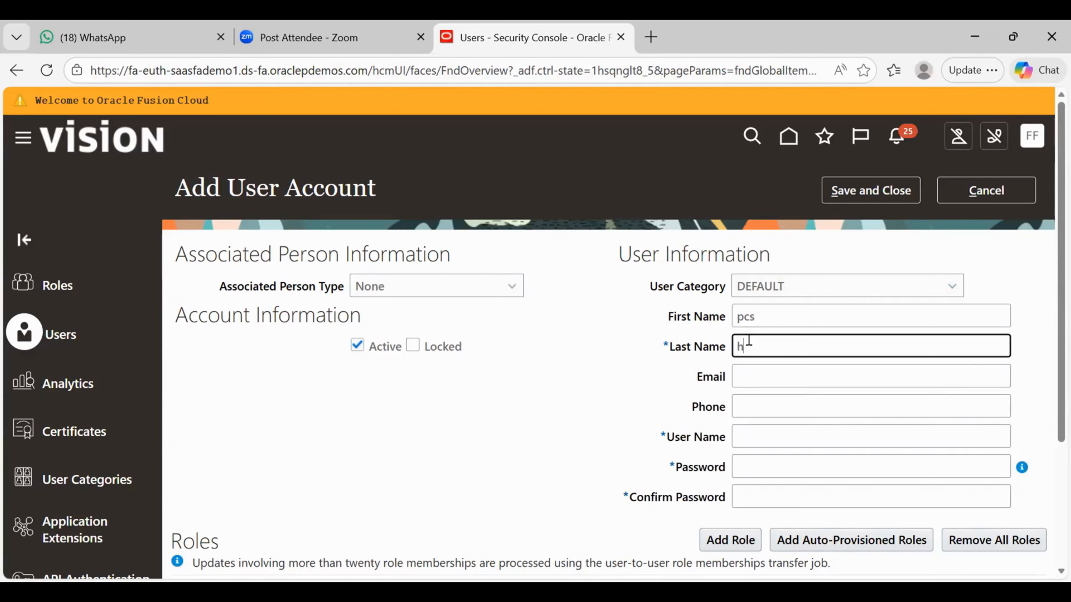
- Enter the user's full e-mail address, correcting a mistyped domain character
{"action": "left_click", "coordinate": [742, 372]}
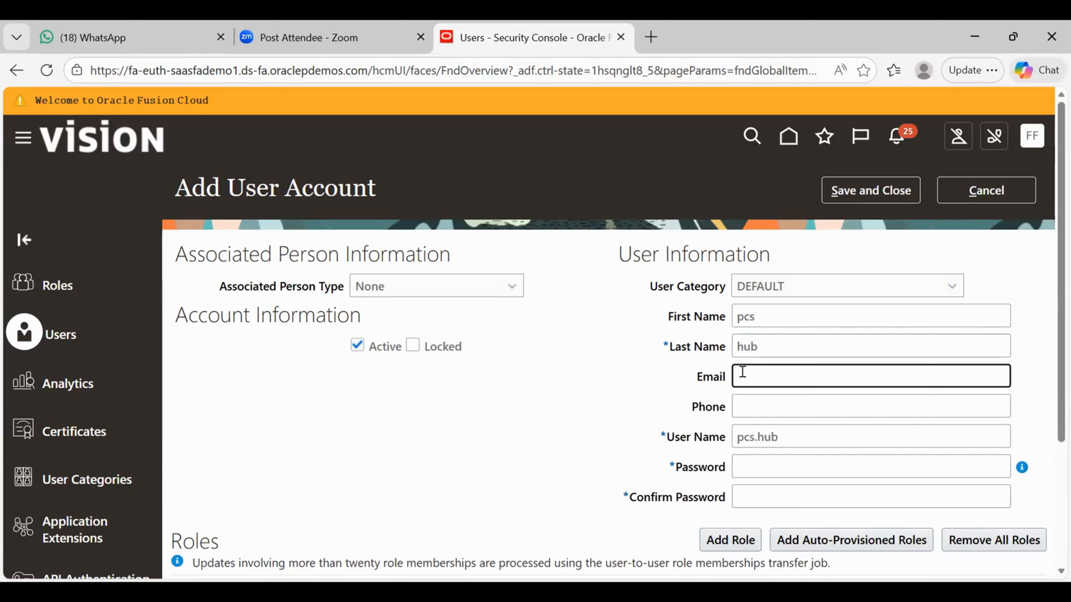
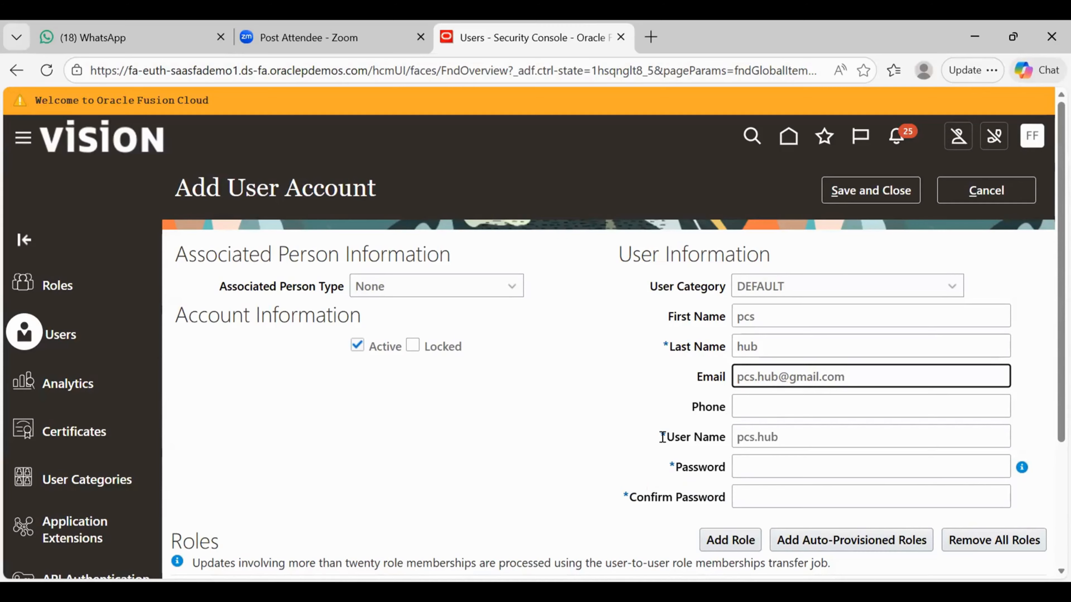
{"action": "mouse_move", "coordinate": [661, 430]}
- Enter the account password, check it with the show/hide toggle, and fill in Confirm Password
{"action": "left_click", "coordinate": [752, 469]}
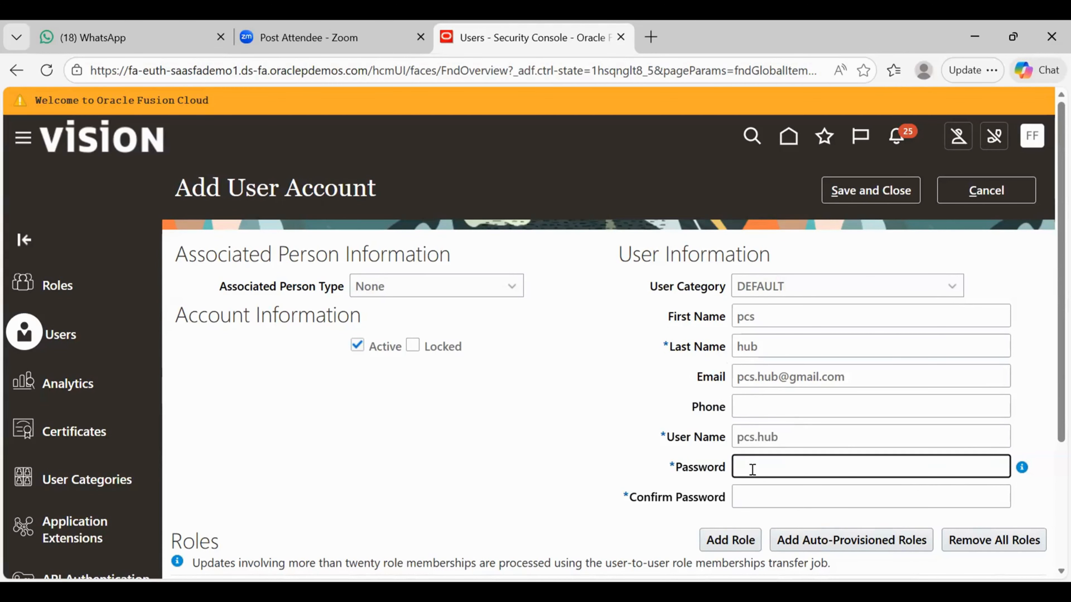
{"action": "type", "text": "We"}
{"action": "type", "text": "lcome1"}
{"action": "type", "text": "23"}
{"action": "left_click", "coordinate": [994, 469]}
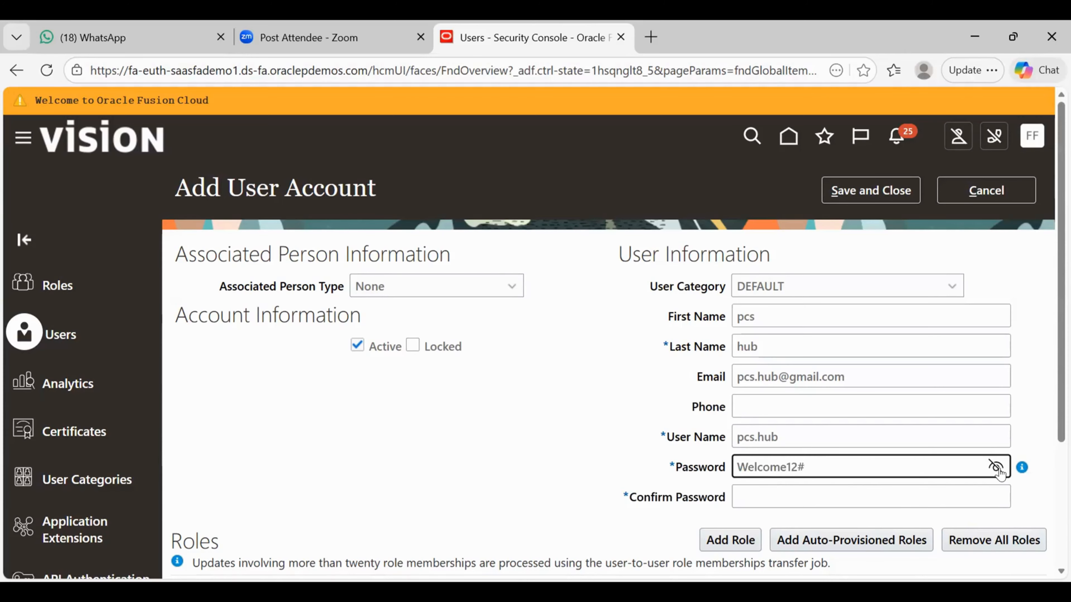
{"action": "left_click", "coordinate": [997, 468]}
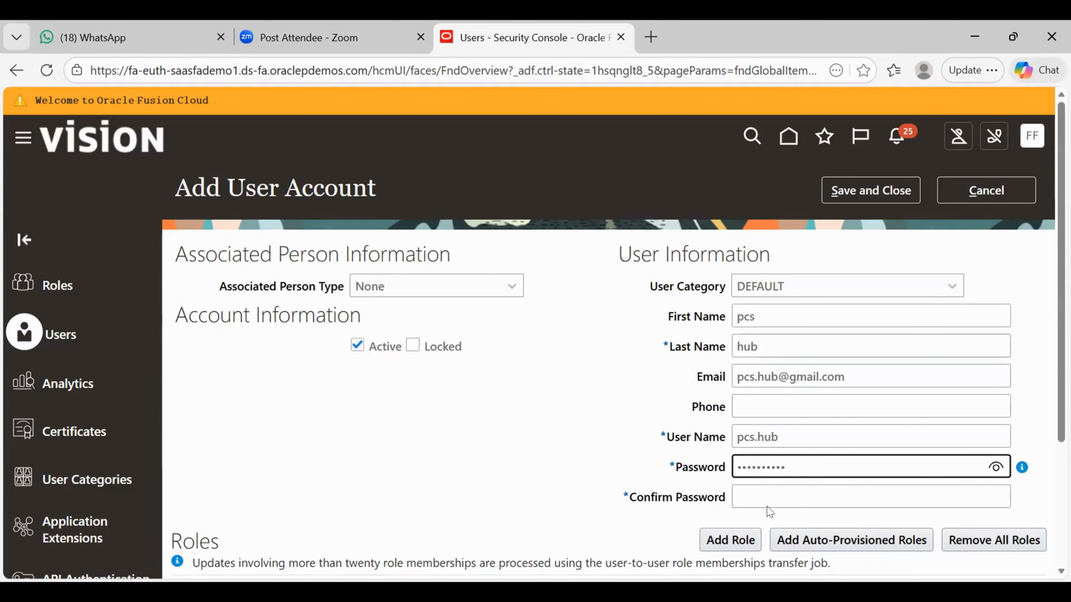
{"action": "left_click", "coordinate": [739, 493]}
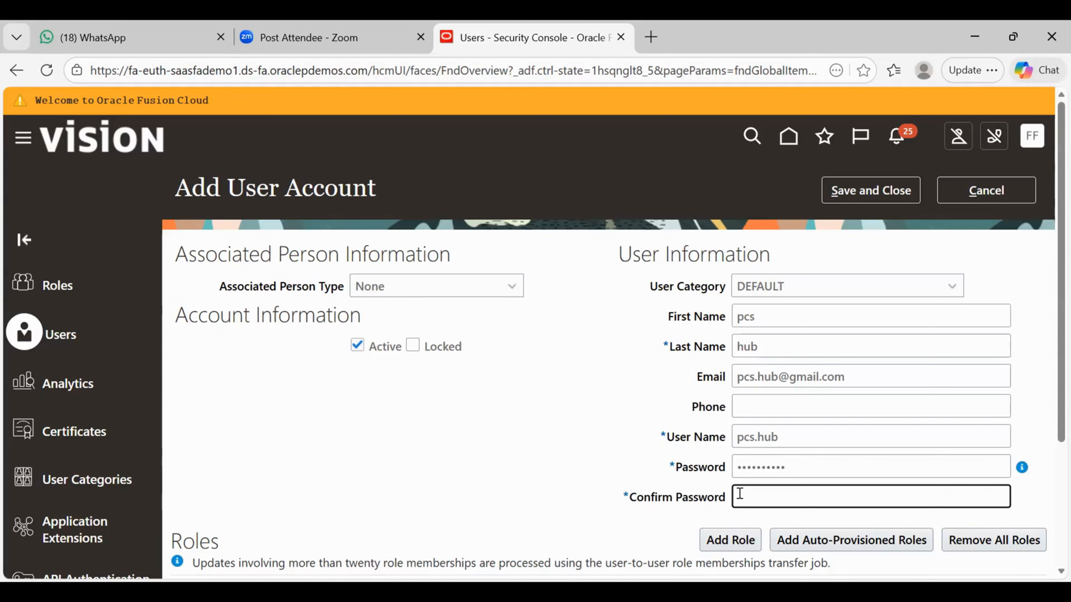
{"action": "type", "text": "Welcome@12"}
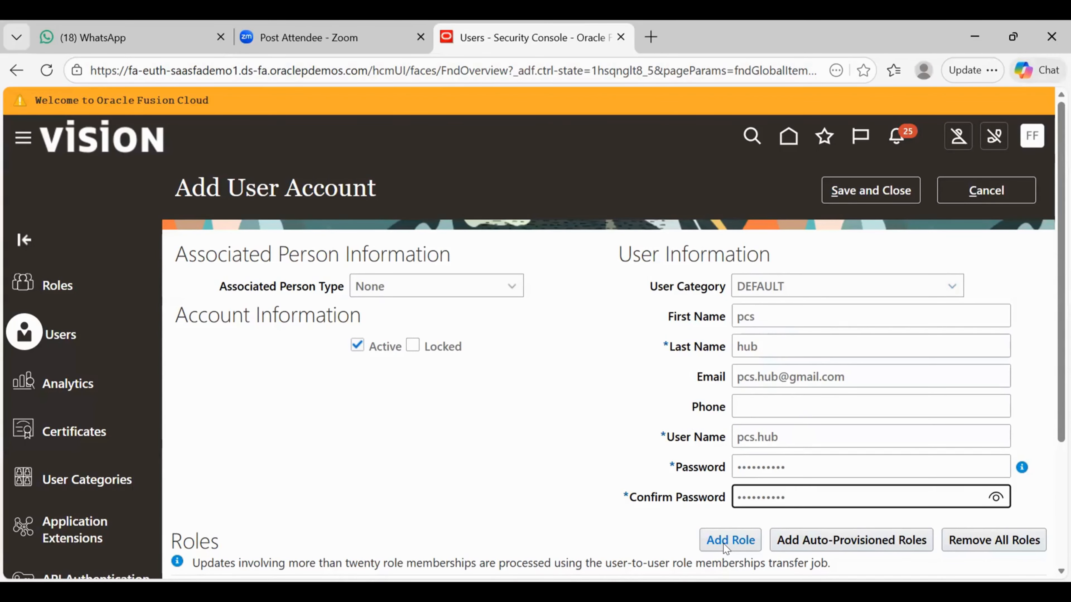
- Search roles for 'employ' and add the Employee role (ORA_PER_EMPLOYEE_ABSTRACT) to the user
{"action": "scroll", "coordinate": [726, 547], "scroll_direction": "down", "scroll_amount": 4}
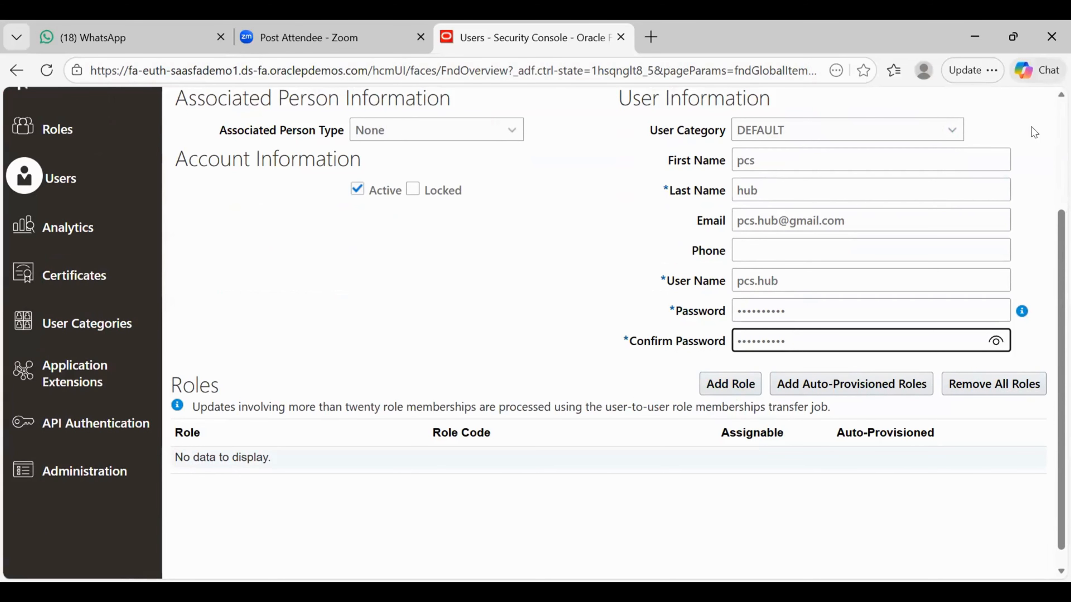
{"action": "left_click", "coordinate": [743, 383]}
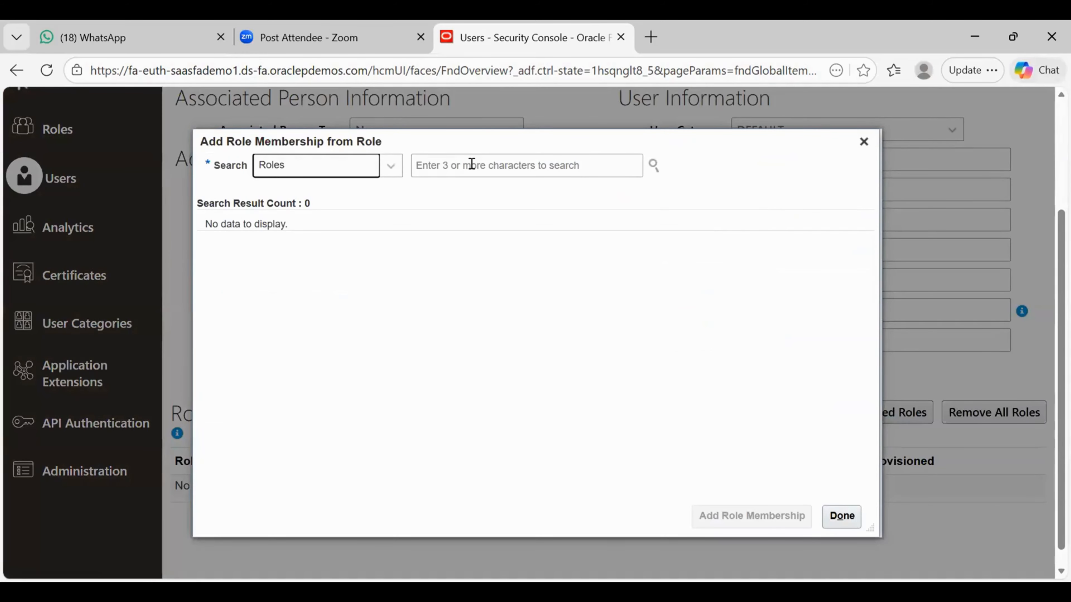
{"action": "left_click", "coordinate": [472, 164]}
{"action": "type", "text": "em"}
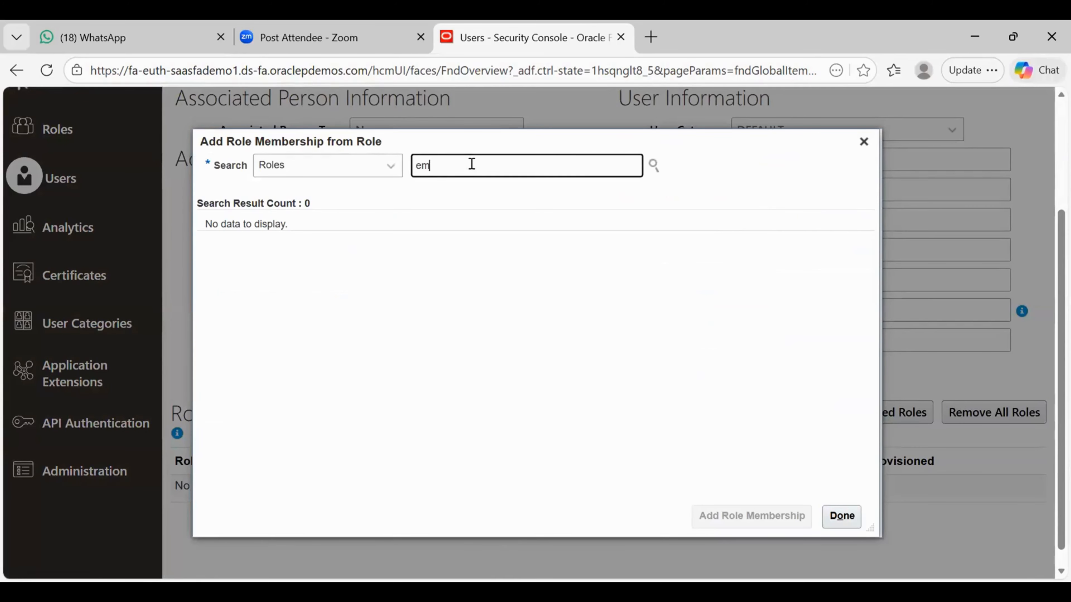
{"action": "type", "text": "ploy"}
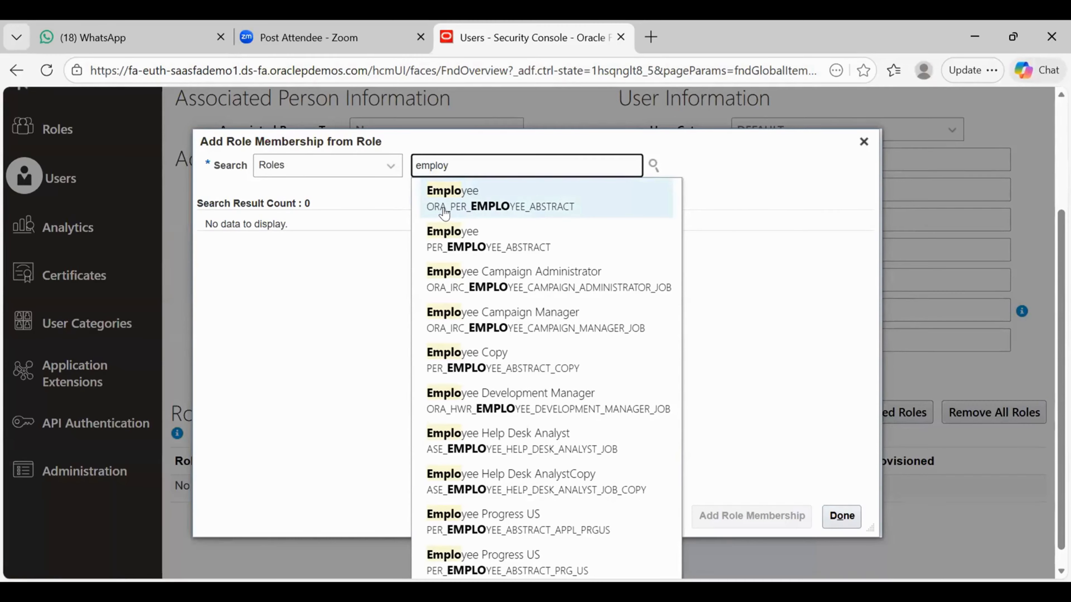
{"action": "left_click", "coordinate": [444, 213]}
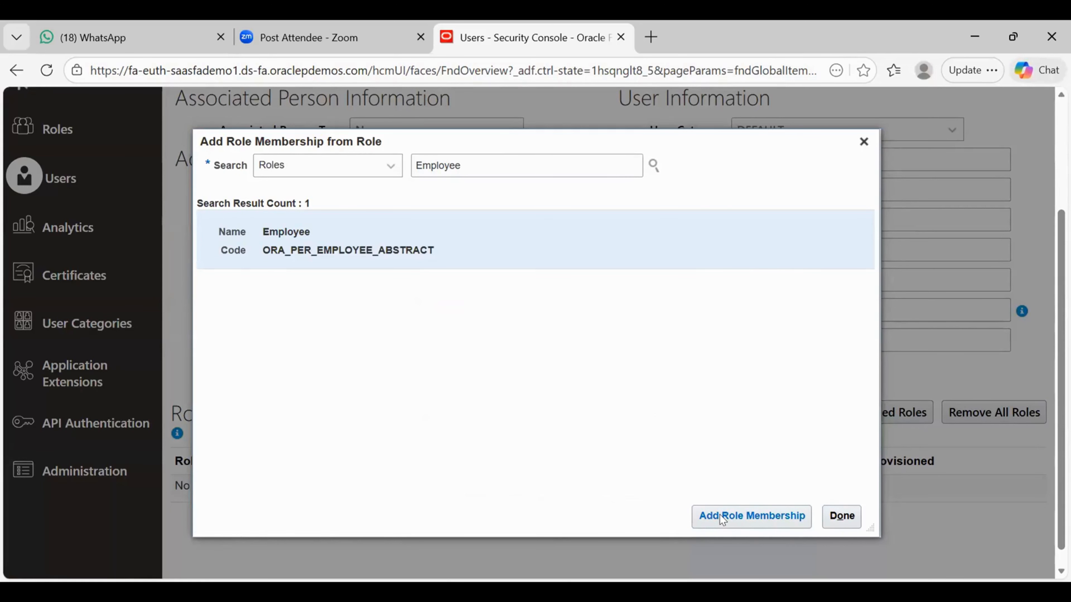
{"action": "left_click", "coordinate": [720, 514]}
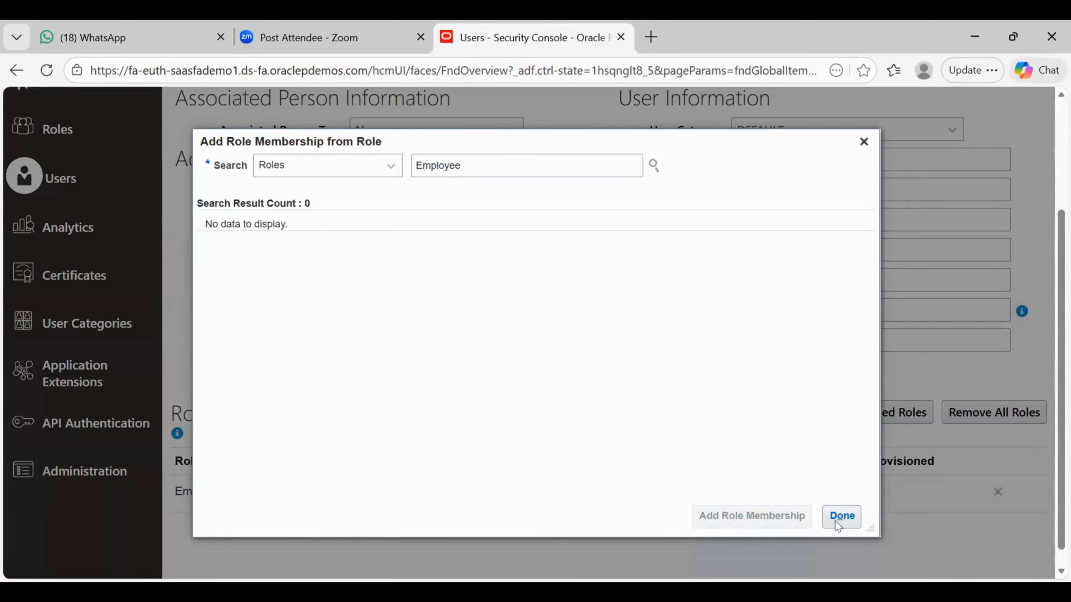
{"action": "left_click", "coordinate": [840, 516]}
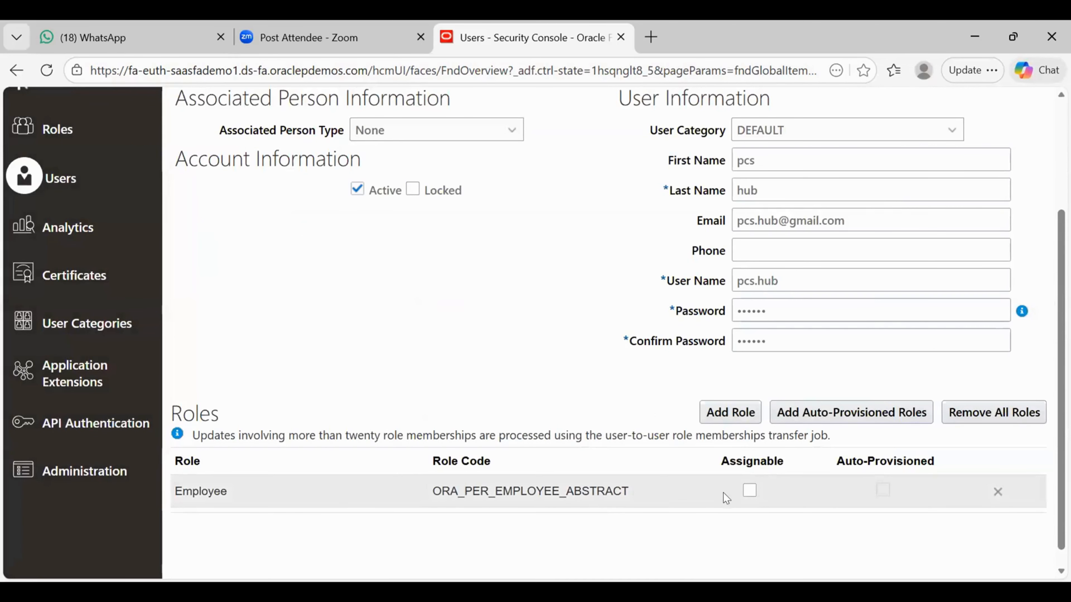
- Tick Assignable on the Employee row of the Roles table
{"action": "left_click", "coordinate": [750, 492]}
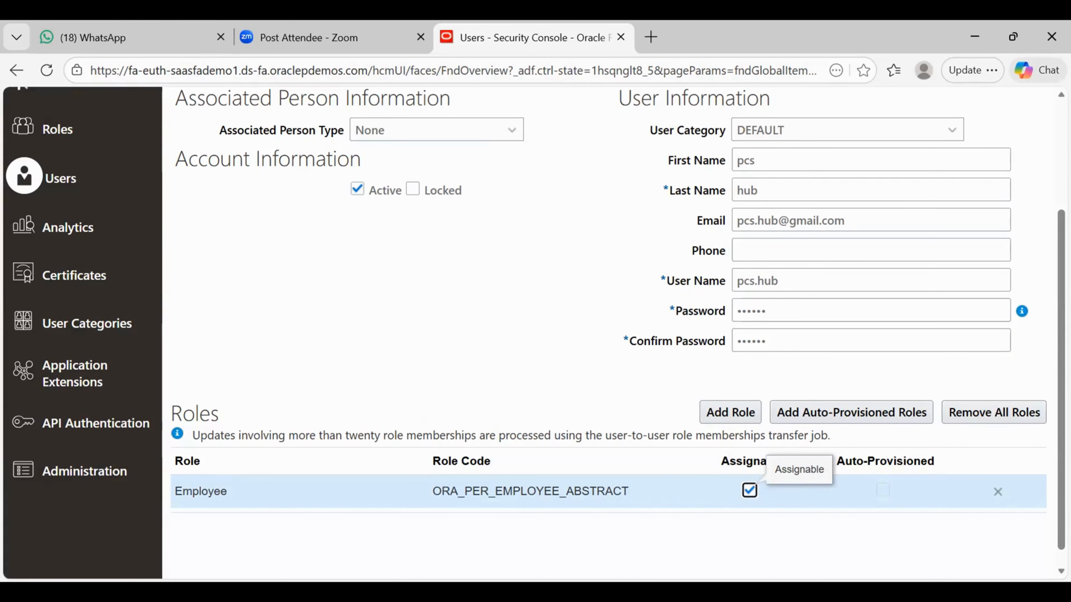
{"action": "scroll", "coordinate": [535, 319], "scroll_direction": "up", "scroll_amount": 1}
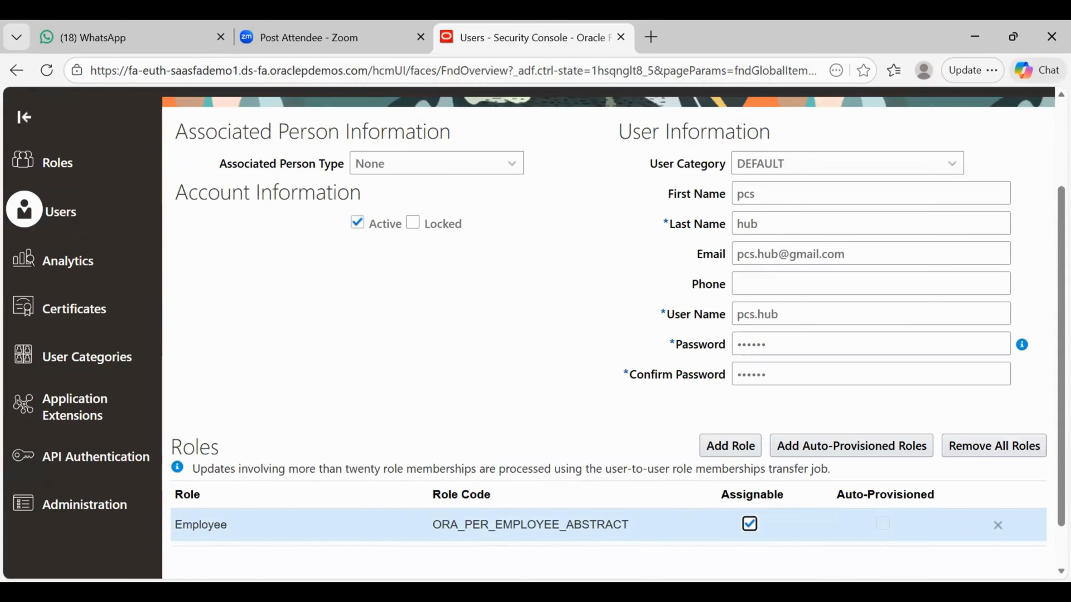
{"action": "scroll", "coordinate": [535, 331], "scroll_direction": "up", "scroll_amount": 1}
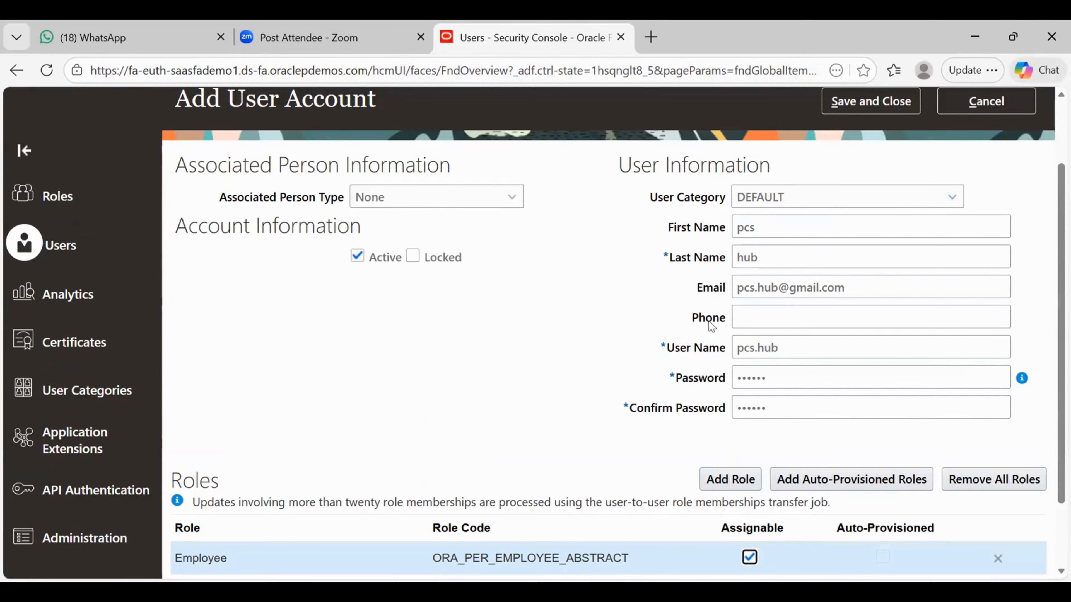
- Enter the user's phone number in the Phone field
{"action": "left_click", "coordinate": [745, 316]}
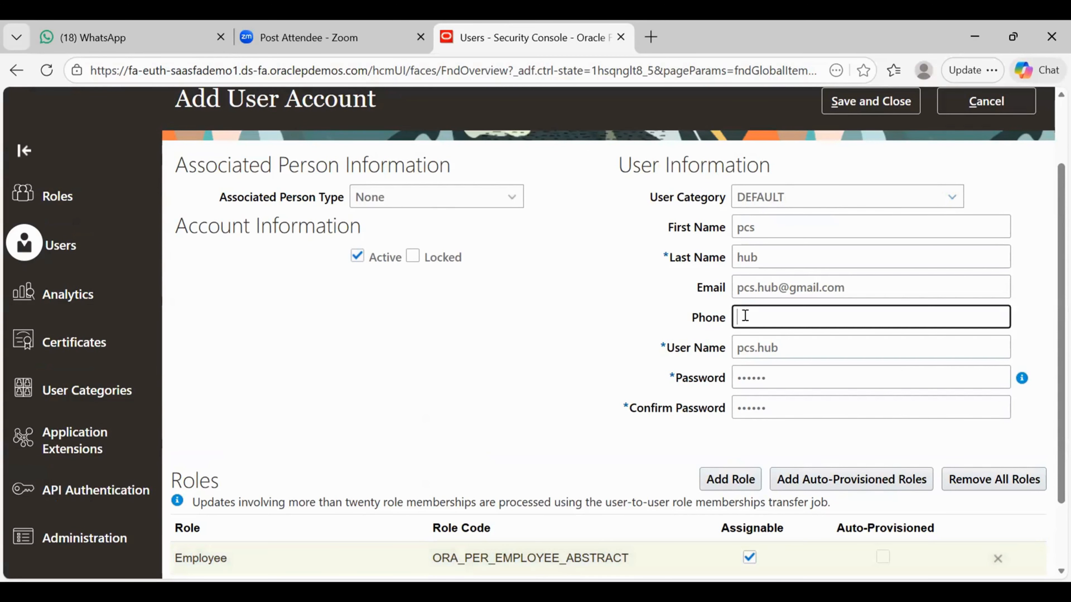
{"action": "scroll", "coordinate": [535, 333], "scroll_direction": "up", "scroll_amount": 2}
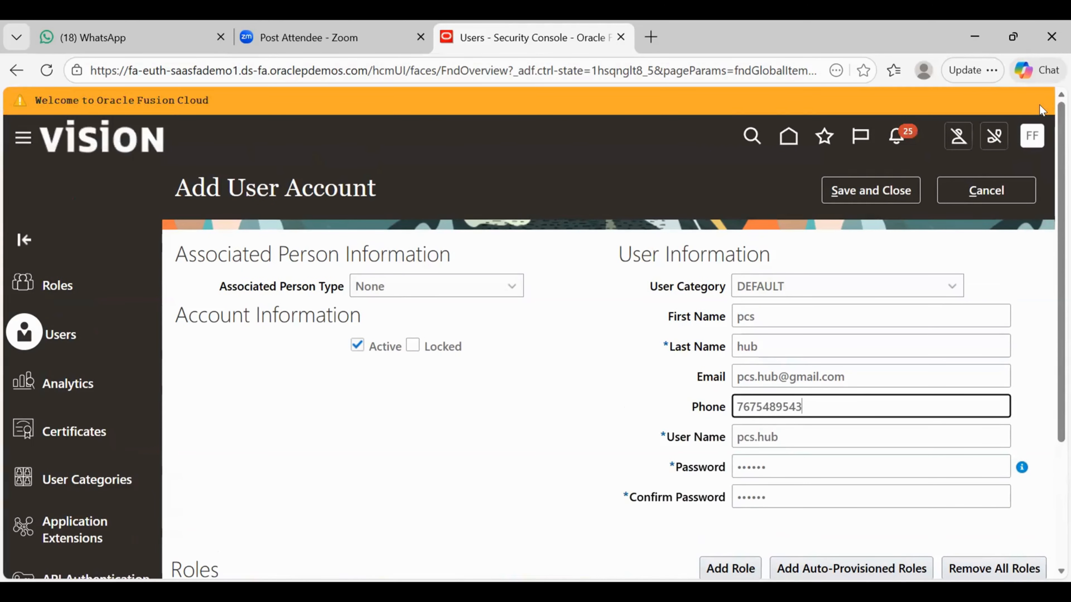
- Save and close the new account, then search User Accounts for its user name
{"action": "left_click", "coordinate": [856, 186]}
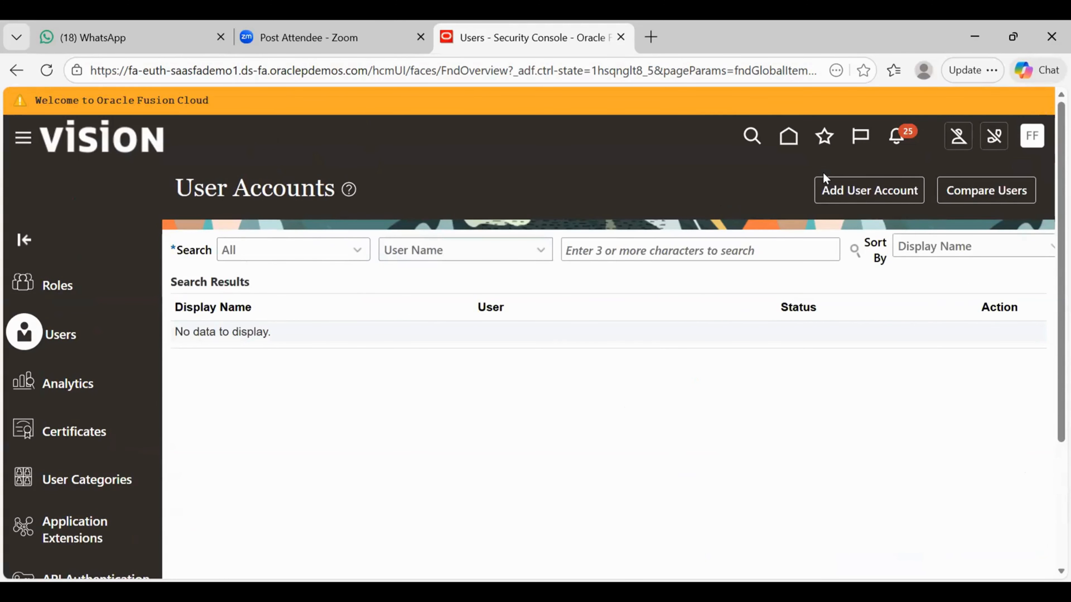
{"action": "left_click", "coordinate": [606, 250]}
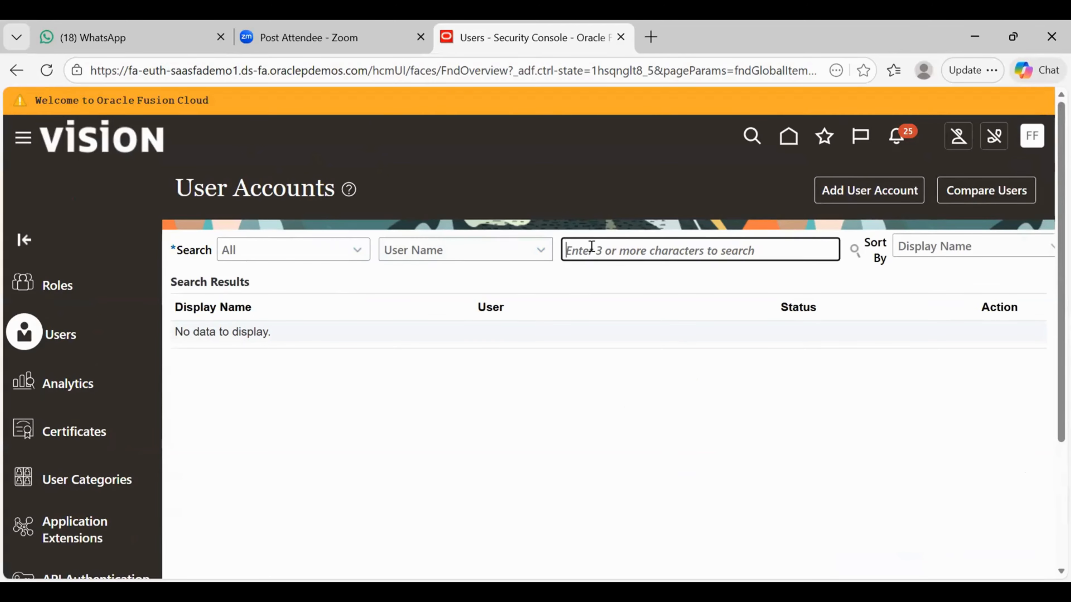
{"action": "type", "text": "pcs"}
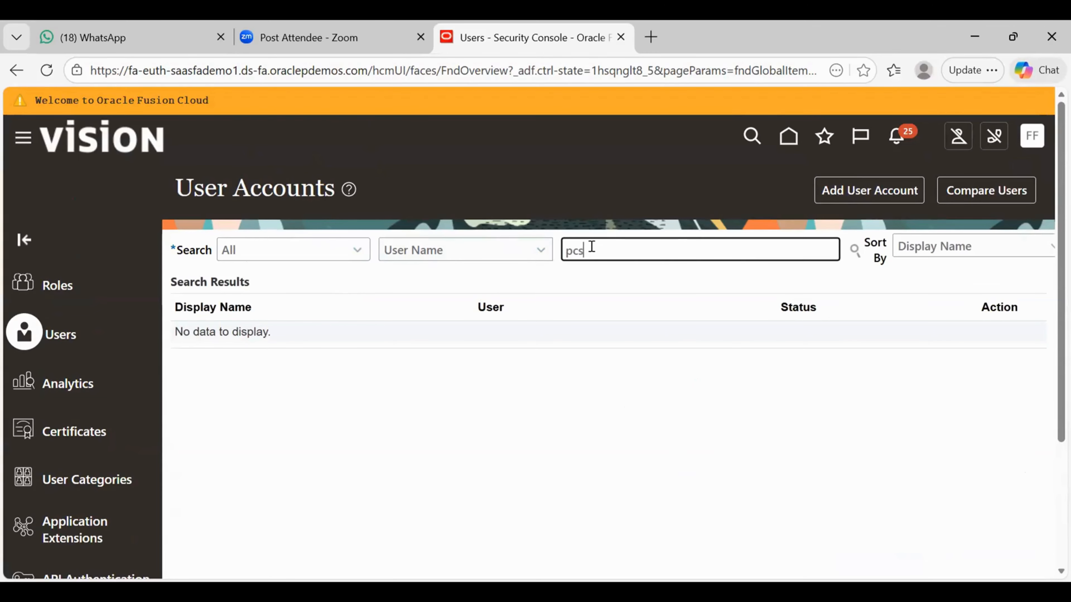
{"action": "left_click", "coordinate": [851, 252]}
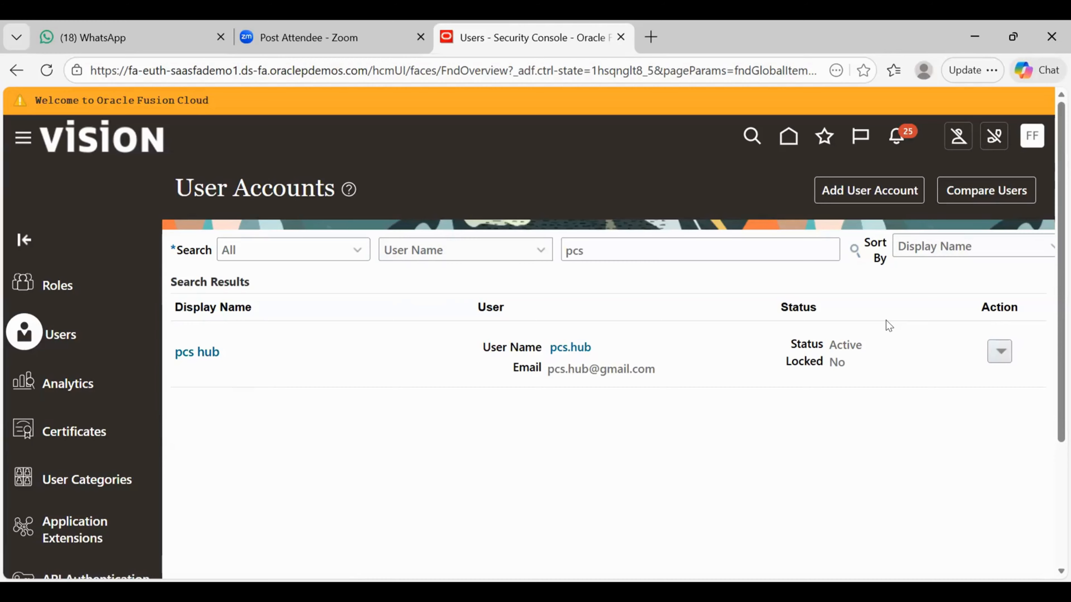
- Show the Action menu on the new user's search result row
{"action": "left_click", "coordinate": [1001, 353]}
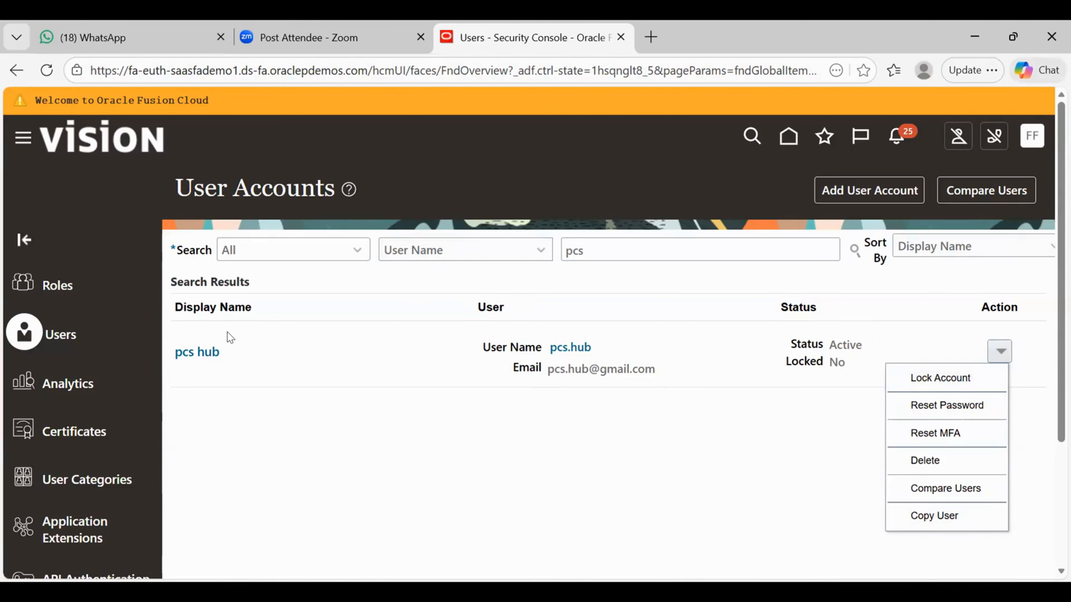
- Open the new user's account details from the Display Name link
{"action": "left_click", "coordinate": [195, 353]}
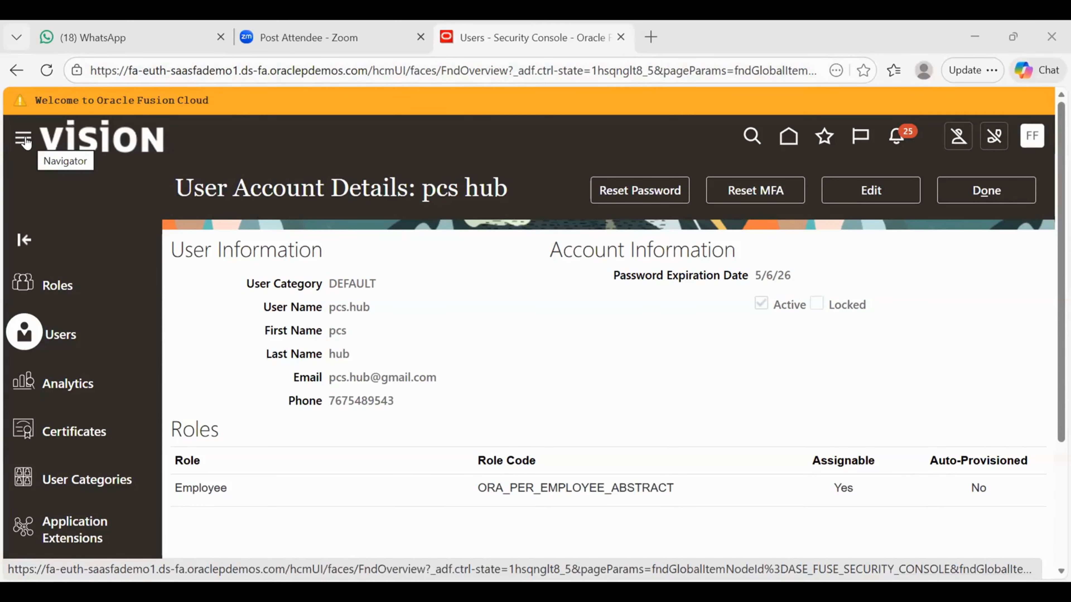
- Close the user's details, browse the Navigator's work-area list, then dismiss it
{"action": "left_click", "coordinate": [996, 190]}
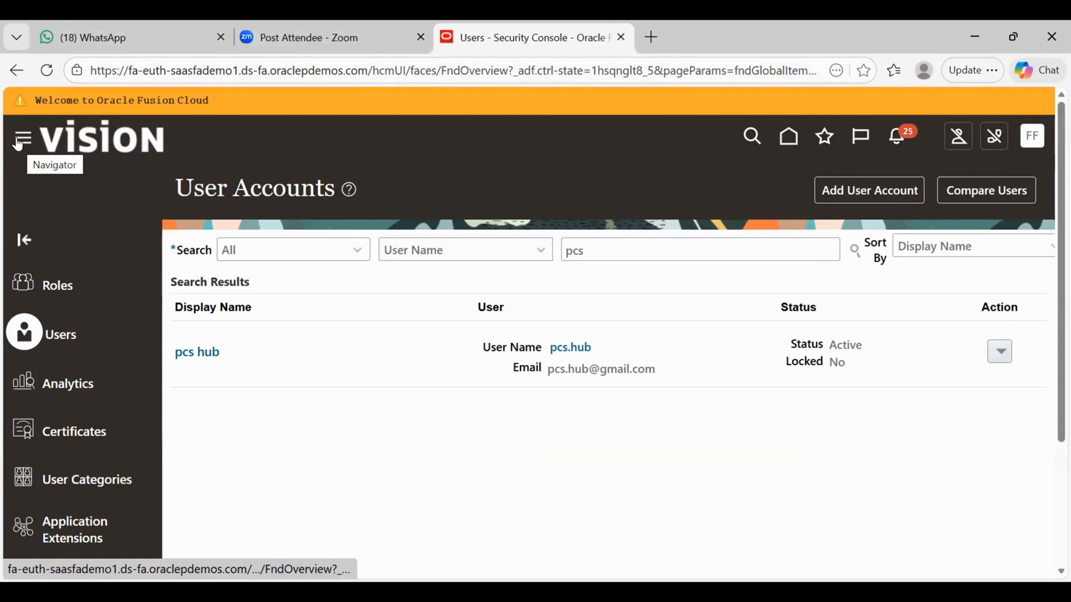
{"action": "left_click", "coordinate": [19, 142]}
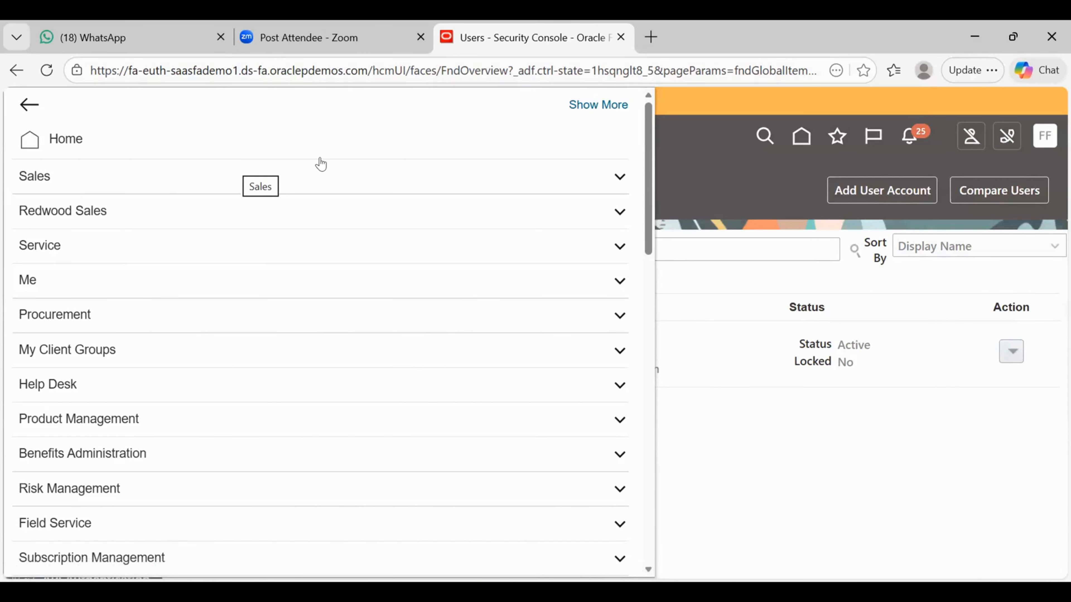
{"action": "left_click", "coordinate": [644, 366]}
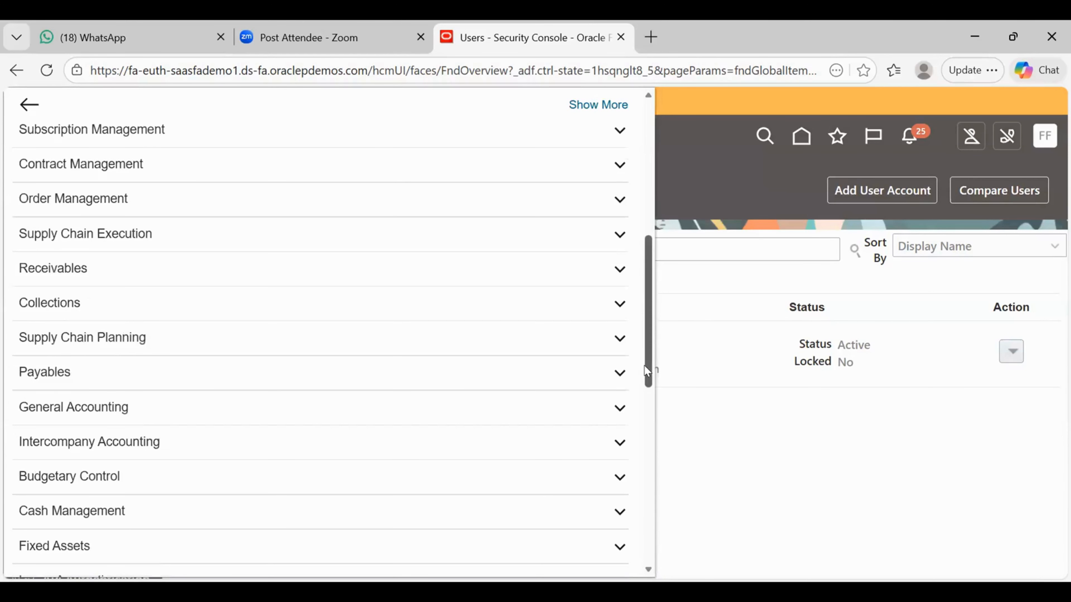
{"action": "left_click", "coordinate": [679, 162]}
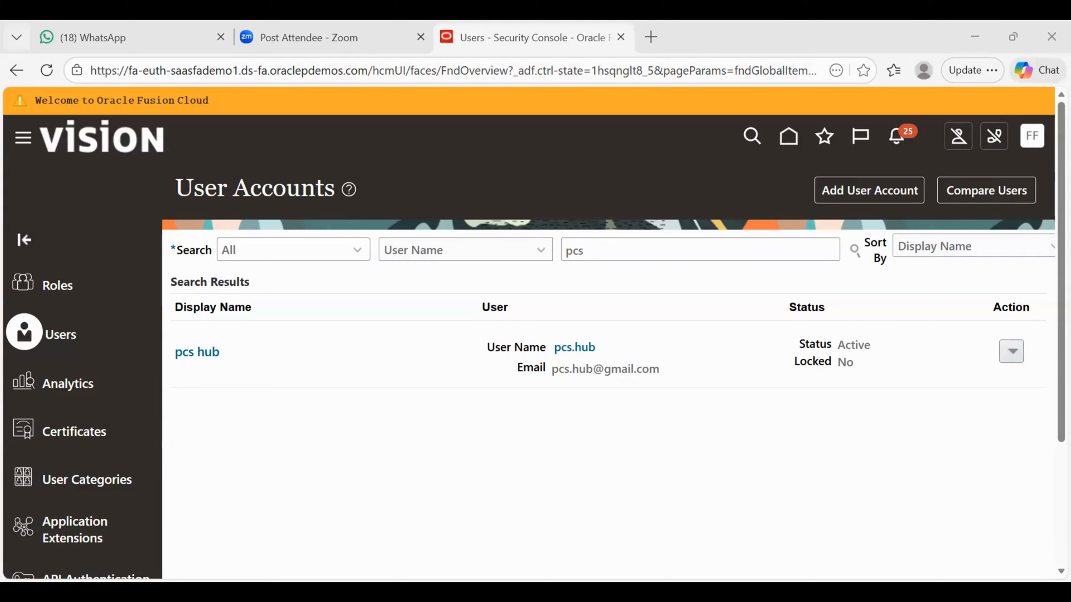
- Bring the browser back into focus on the User Accounts results for 'pcs'
{"action": "left_click", "coordinate": [195, 281]}
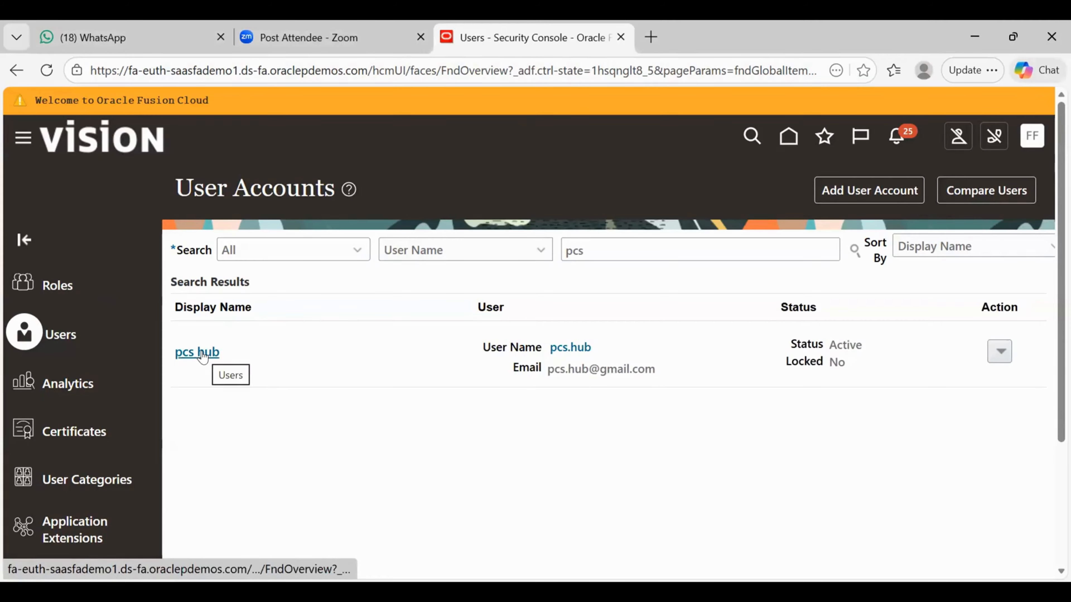
- Start a new user account and highlight its User Information fields
{"action": "left_click", "coordinate": [859, 181]}
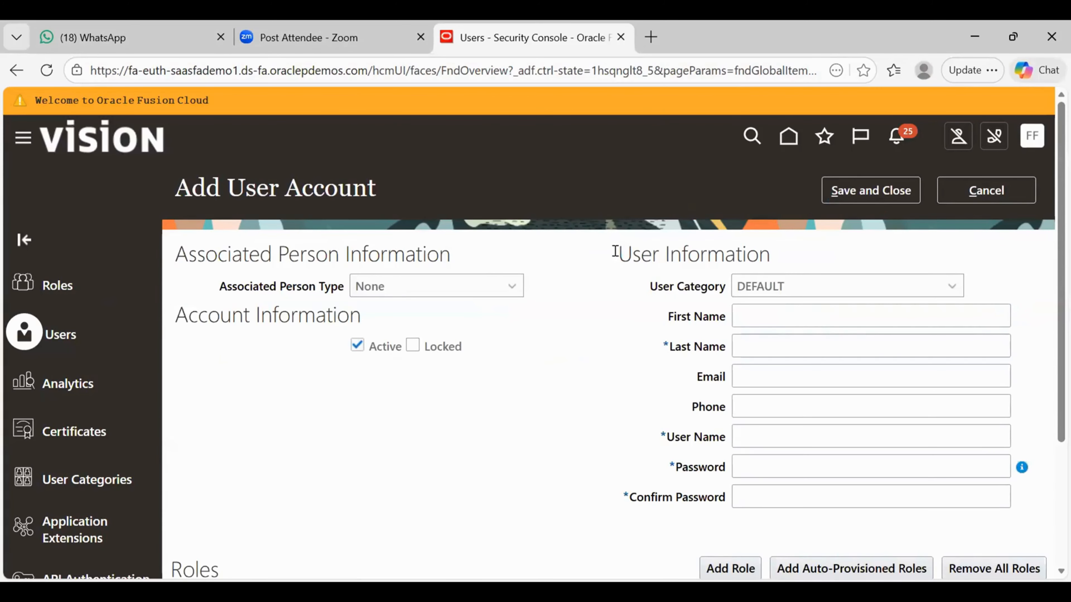
{"action": "left_click_drag", "start_coordinate": [689, 233], "coordinate": [727, 499]}
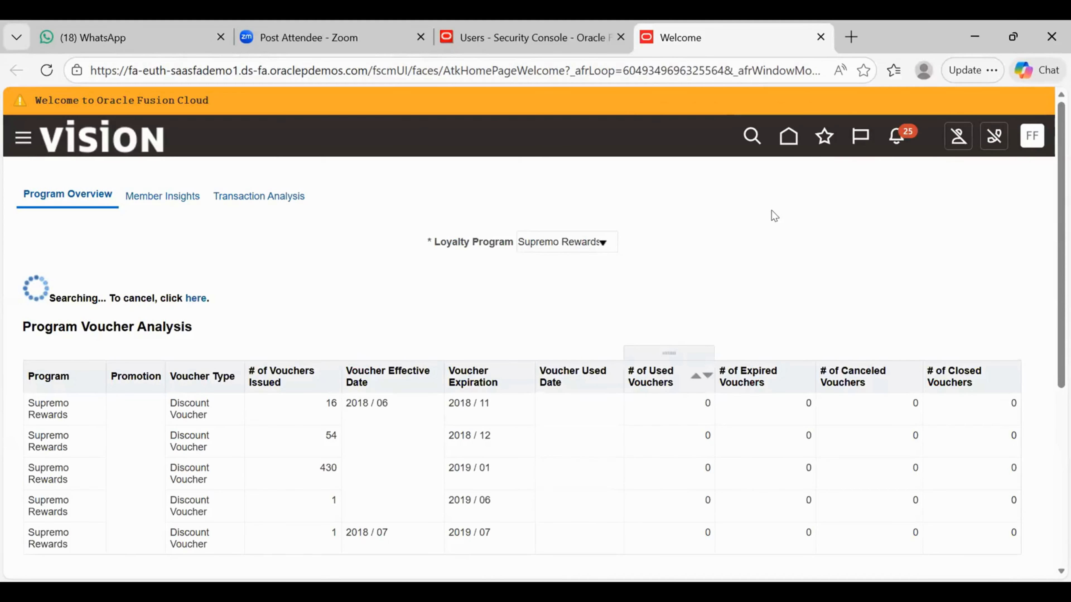
- Go to the Fusion home page with the Sales quick actions
{"action": "left_click", "coordinate": [781, 134]}
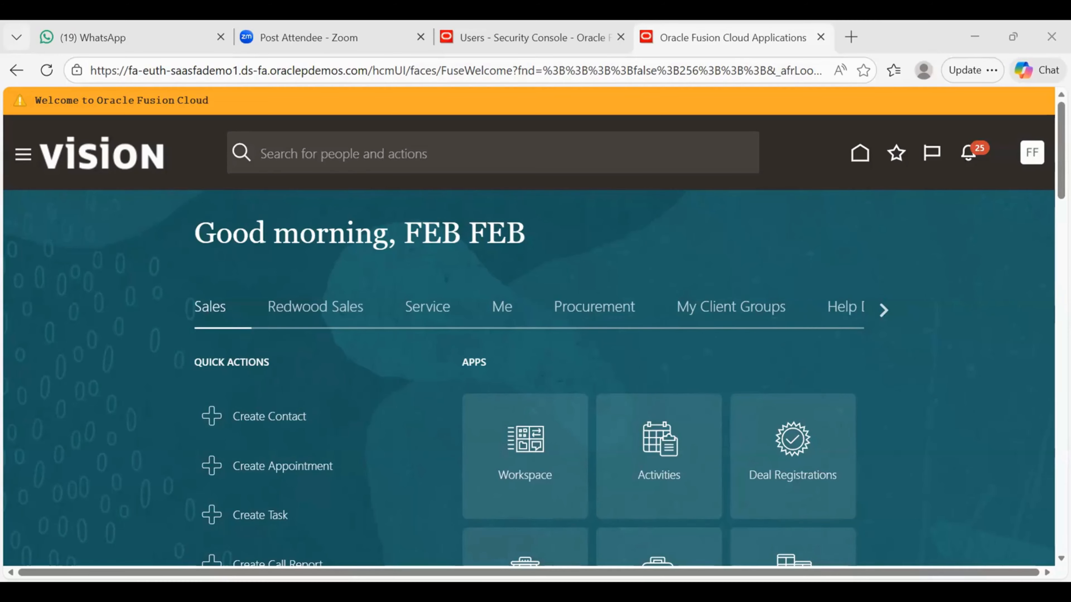
- Check the instance details in Excel, return to Fusion and open the Navigator
{"action": "key", "text": "alt+Tab"}
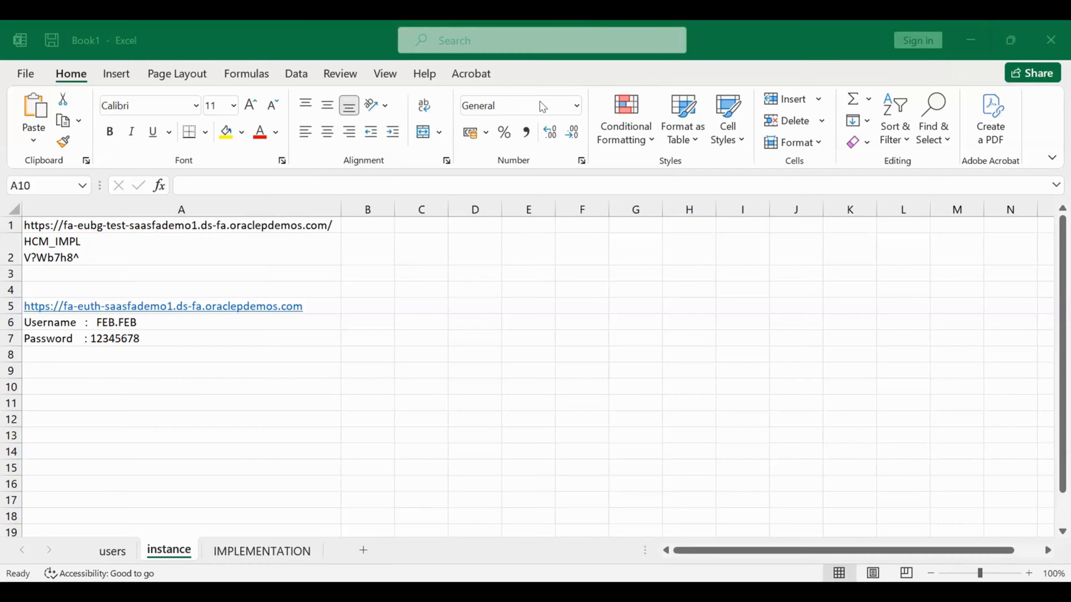
{"action": "key", "text": "alt+Tab"}
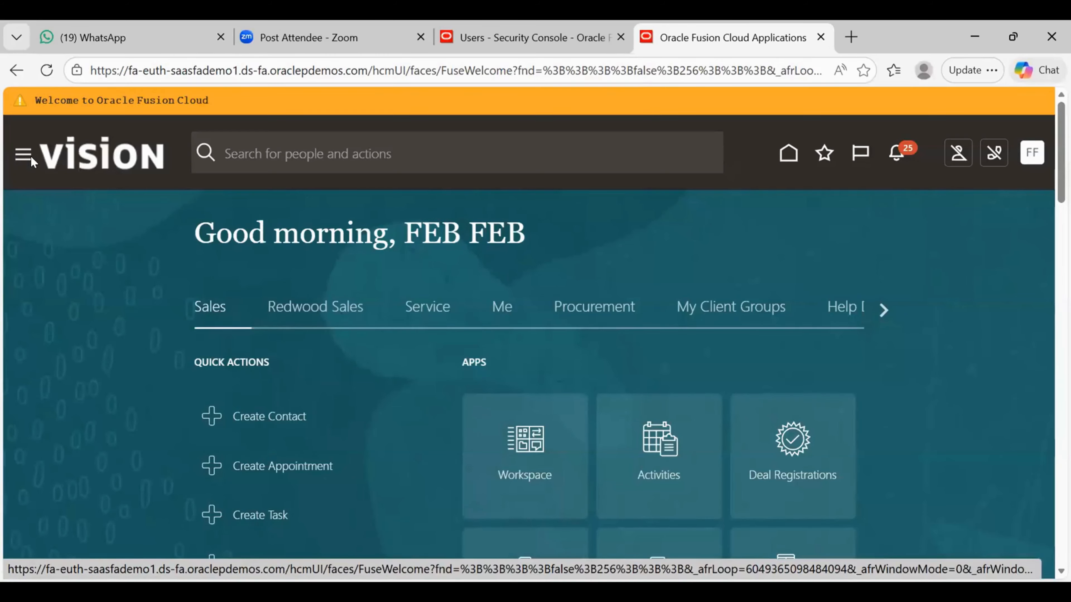
{"action": "left_click", "coordinate": [22, 157]}
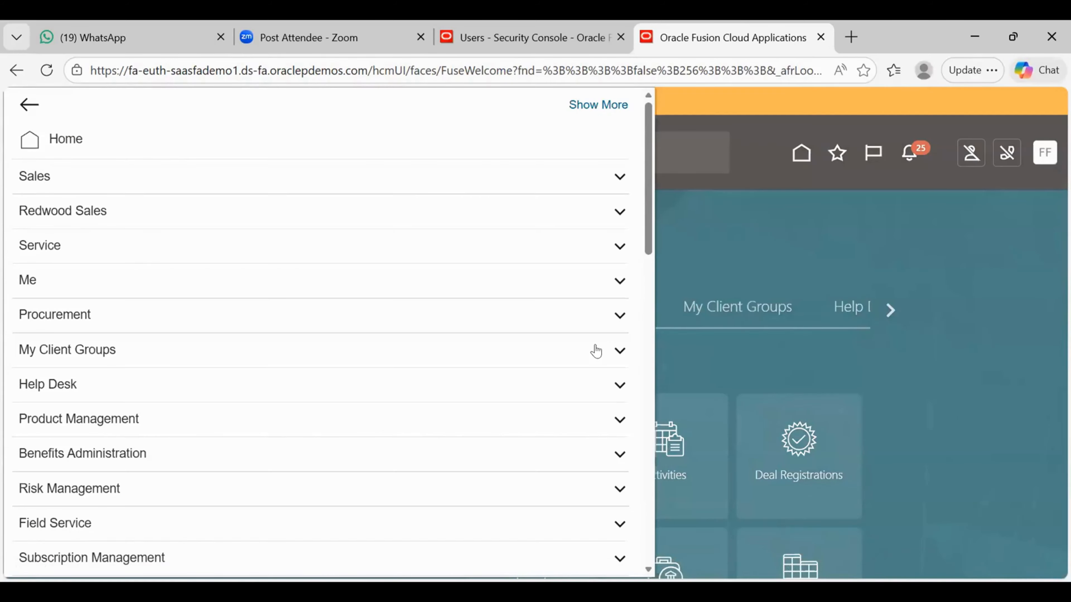
- Open the Security Console from the Navigator's Tools section and switch to Users
{"action": "scroll", "coordinate": [649, 412], "scroll_direction": "down", "scroll_amount": 15}
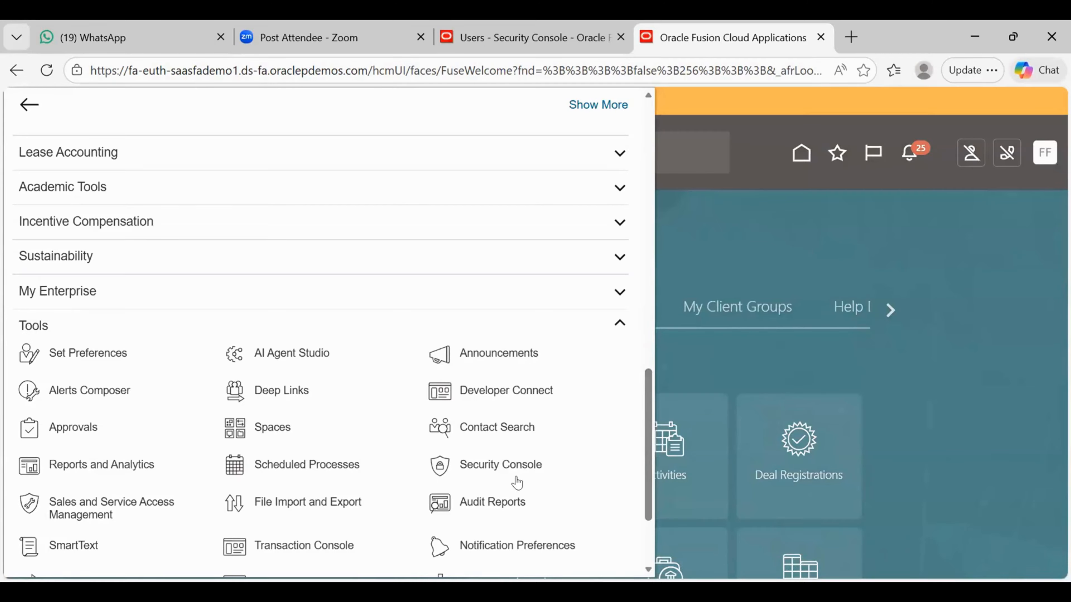
{"action": "left_click", "coordinate": [499, 466]}
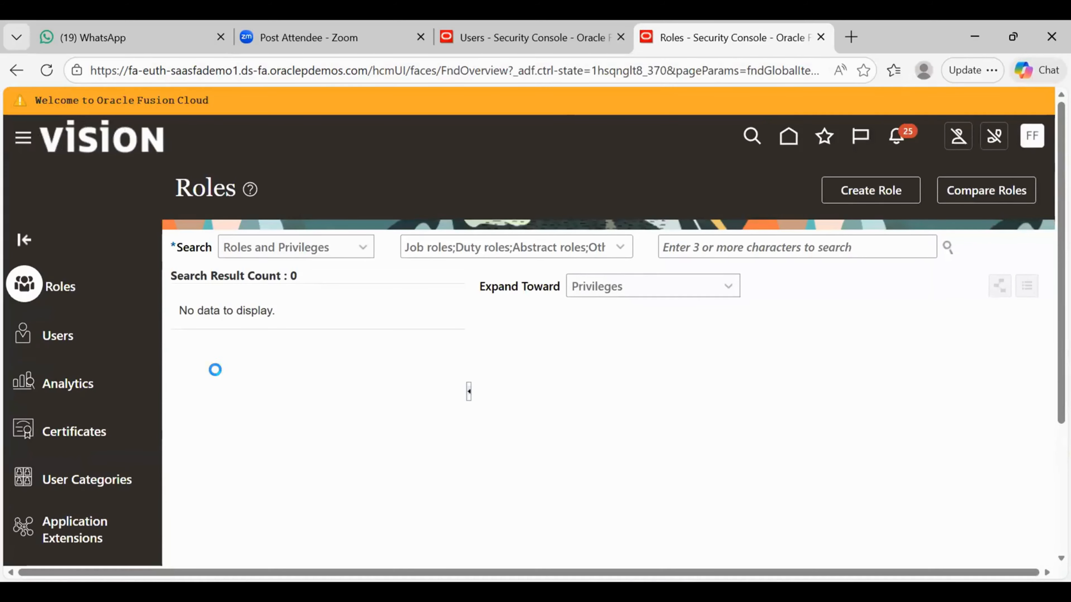
{"action": "left_click", "coordinate": [59, 337]}
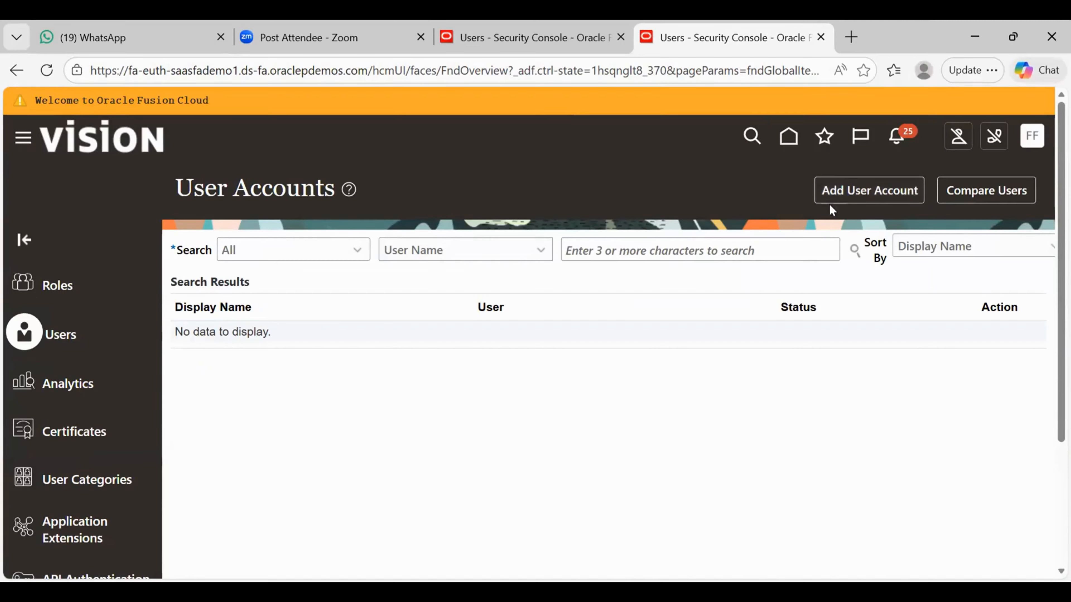
- Open a blank Add User Account form with the cursor in First Name
{"action": "left_click", "coordinate": [861, 193]}
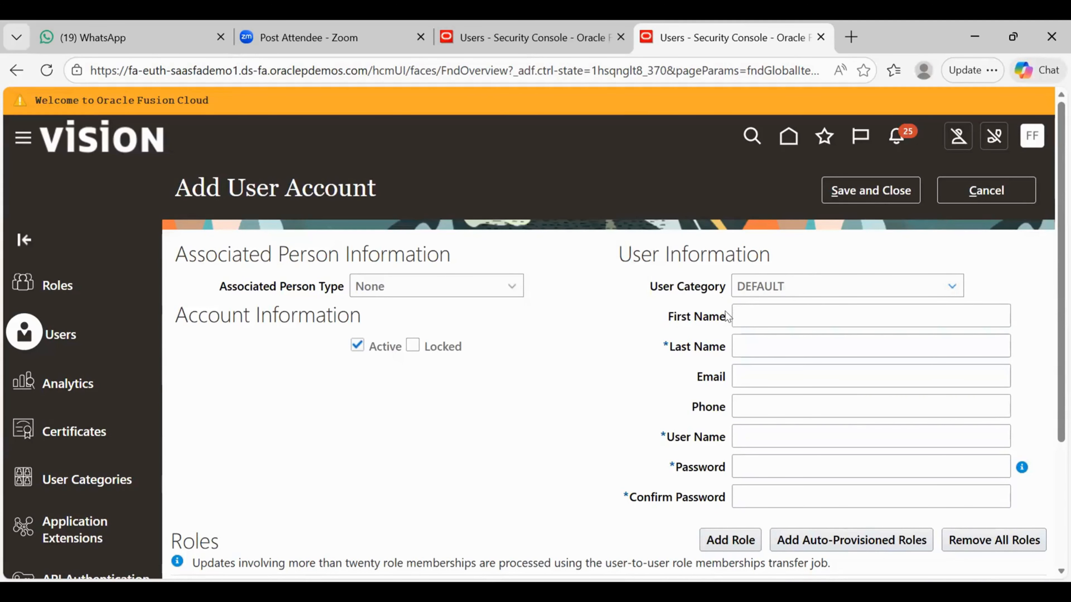
{"action": "left_click", "coordinate": [741, 307]}
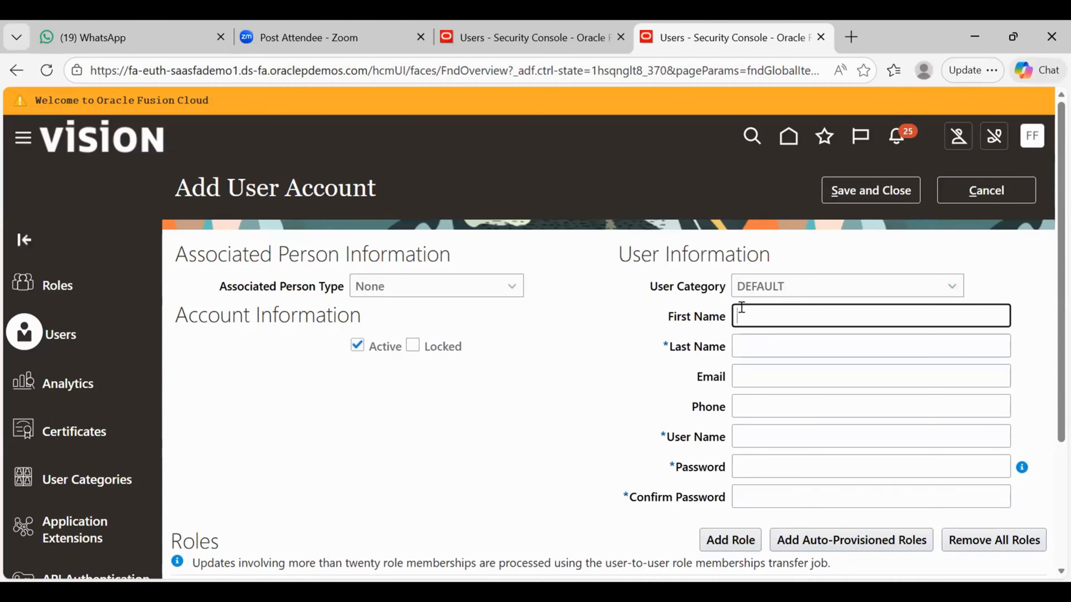
- Enter the new user's first name, last name, e-mail address and phone number
{"action": "type", "text": "harika"}
{"action": "left_click", "coordinate": [742, 348]}
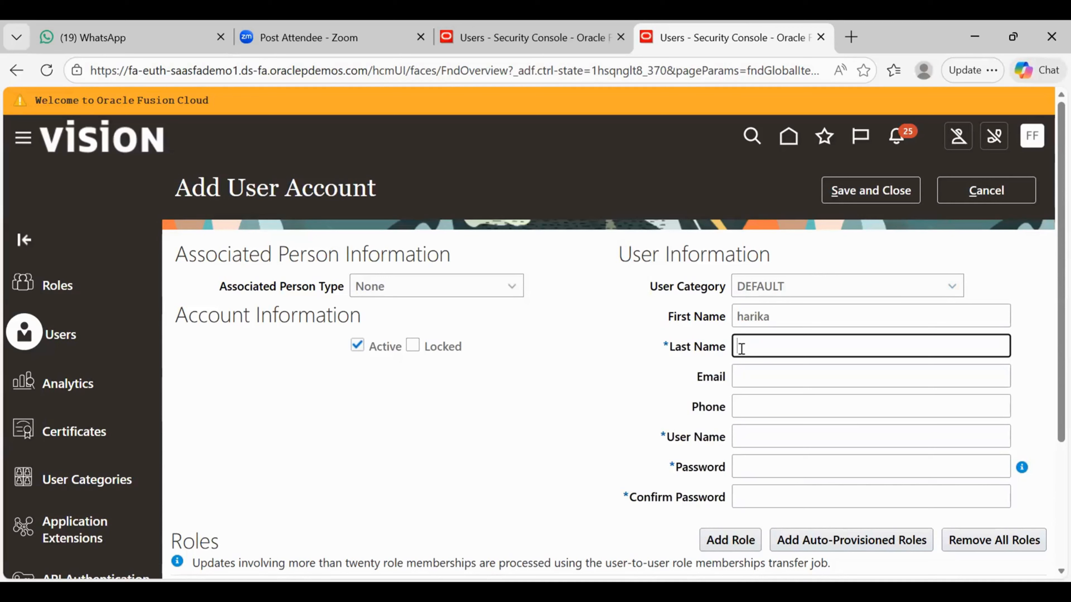
{"action": "type", "text": "g"}
{"action": "left_click", "coordinate": [740, 377]}
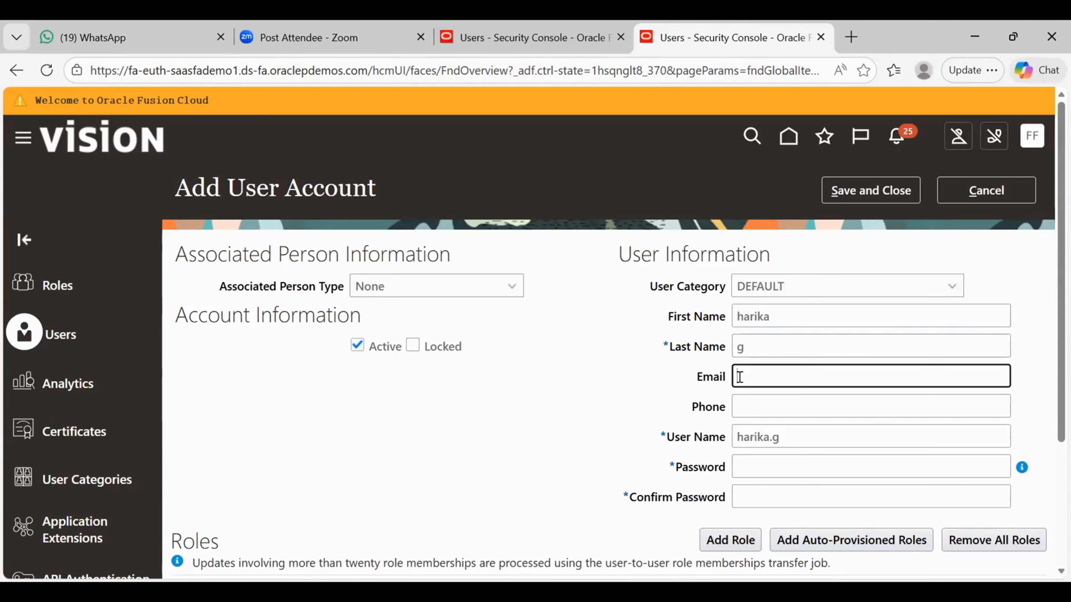
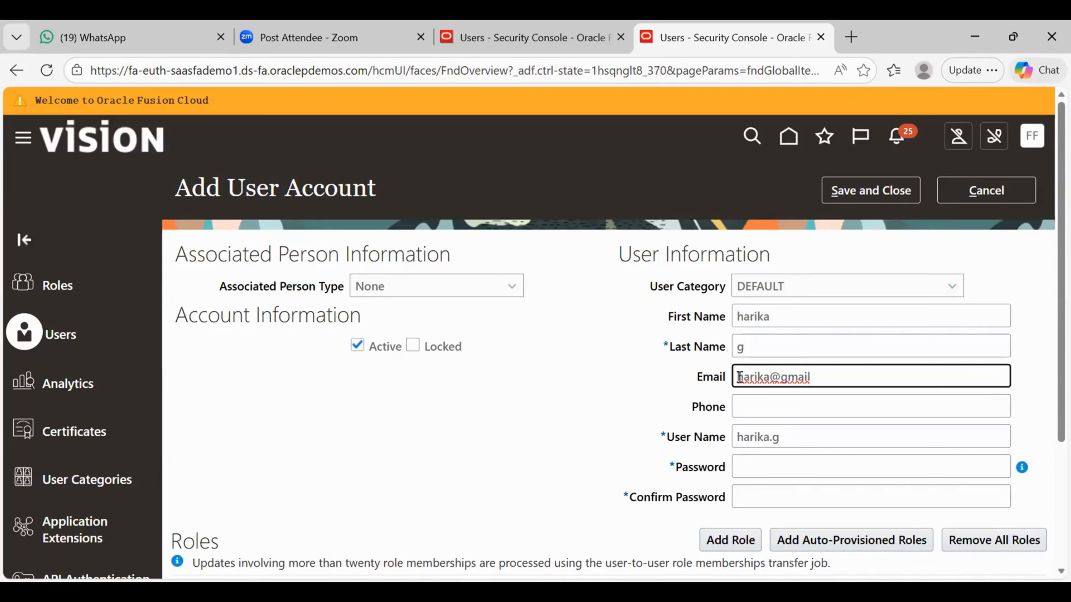
{"action": "left_click", "coordinate": [757, 402]}
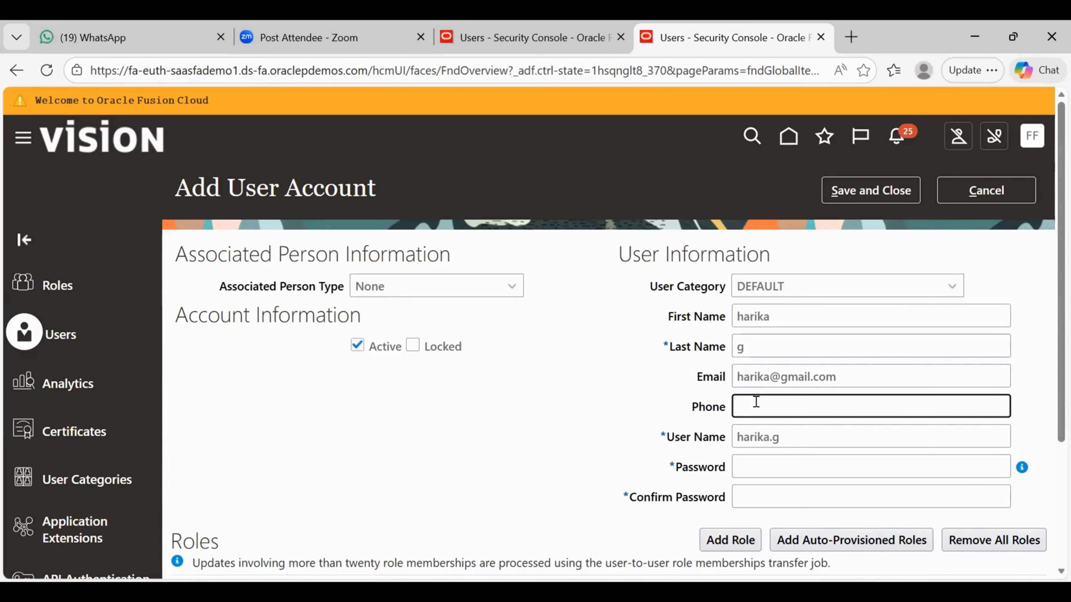
- Set the account password and type it again to confirm
{"action": "left_click", "coordinate": [759, 466]}
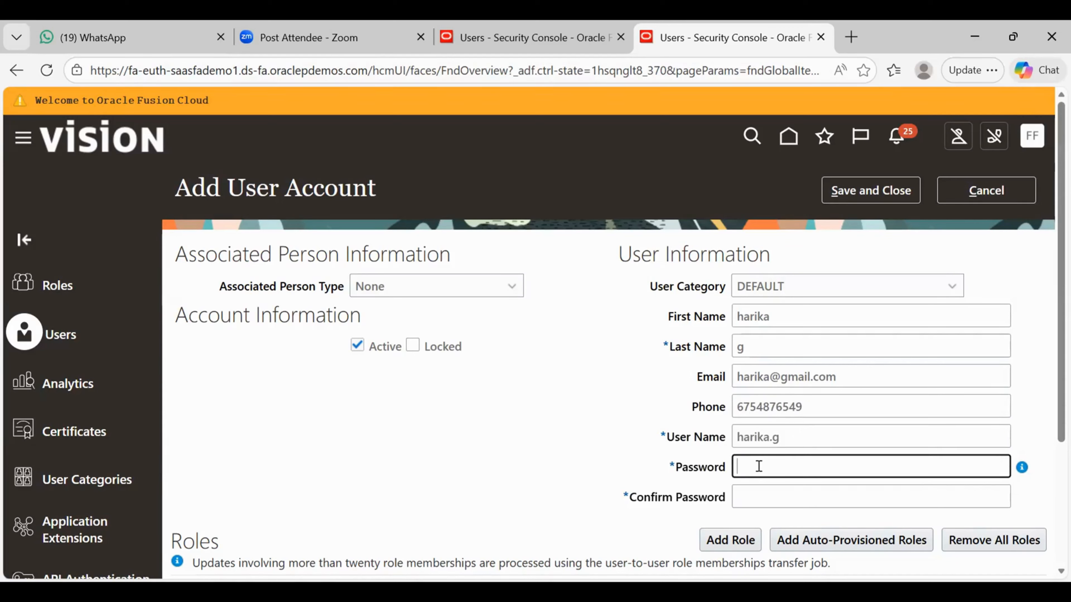
{"action": "type", "text": "••••••••"}
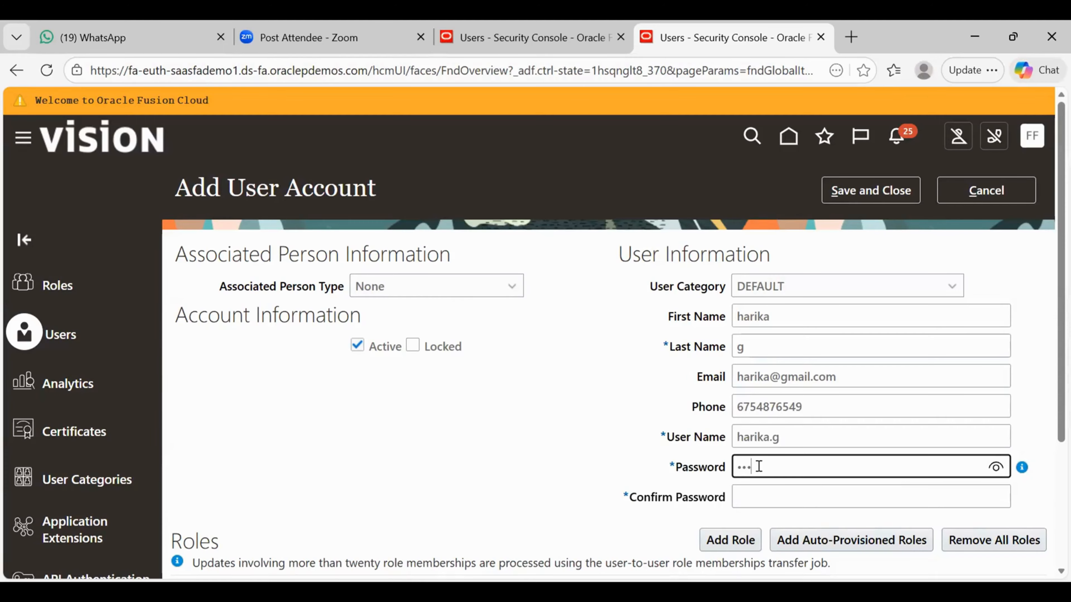
{"action": "left_click", "coordinate": [750, 493]}
{"action": "type", "text": "••••••"}
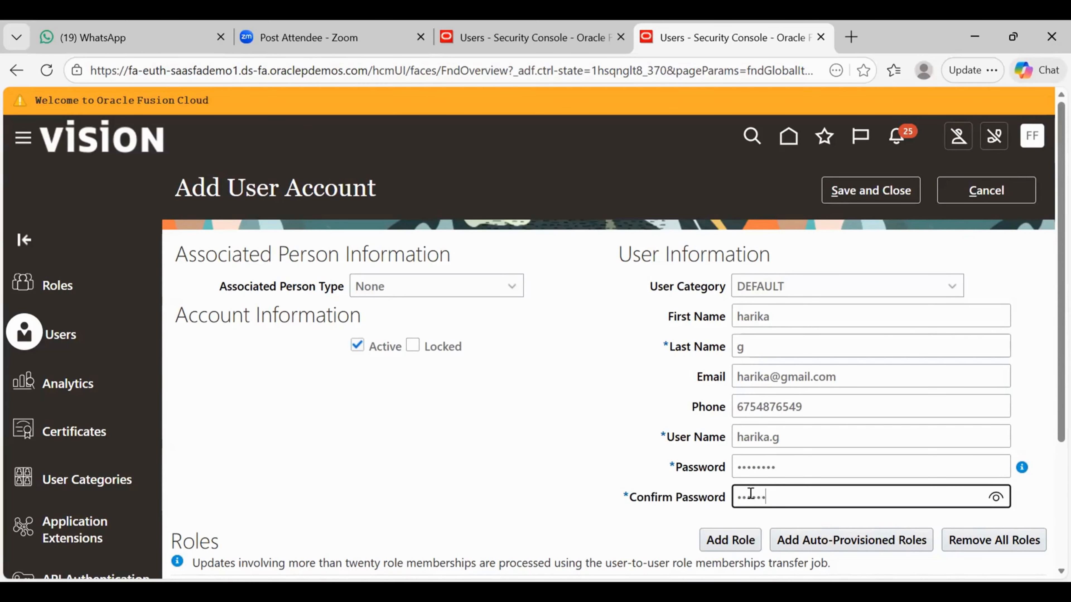
{"action": "type", "text": "••"}
- In Add Role Membership, search 'Emplo' and pick the Employee role
{"action": "left_click", "coordinate": [731, 540]}
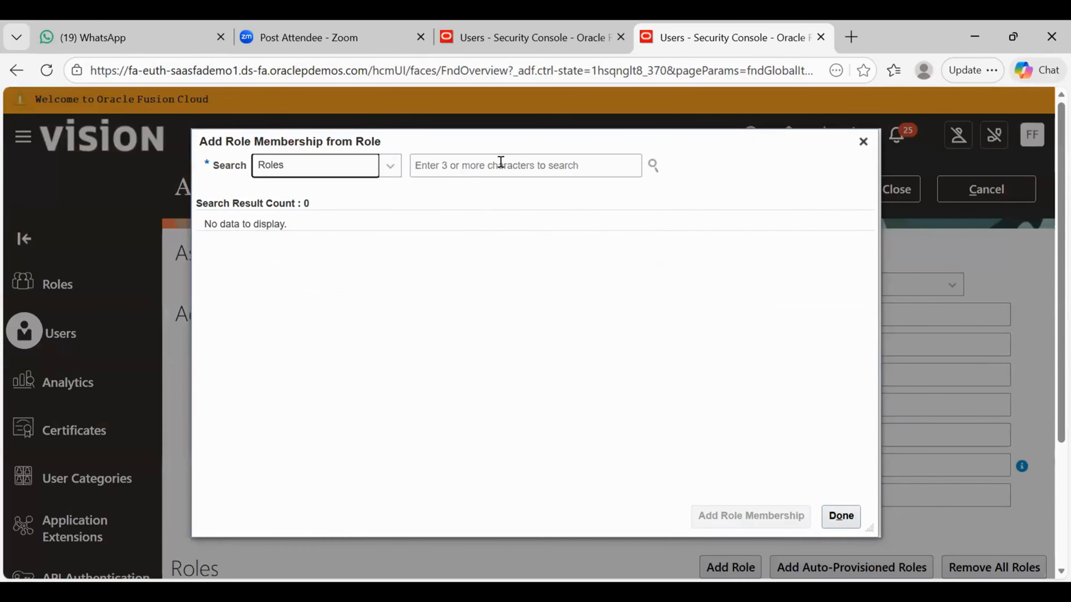
{"action": "left_click", "coordinate": [500, 162]}
{"action": "type", "text": "Emplo"}
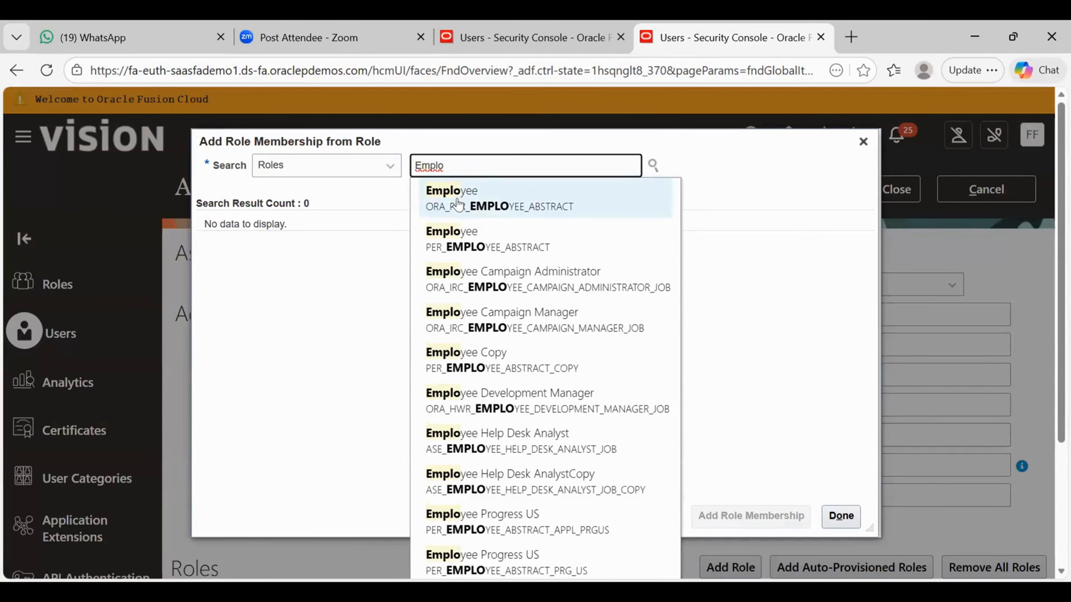
{"action": "left_click", "coordinate": [431, 209]}
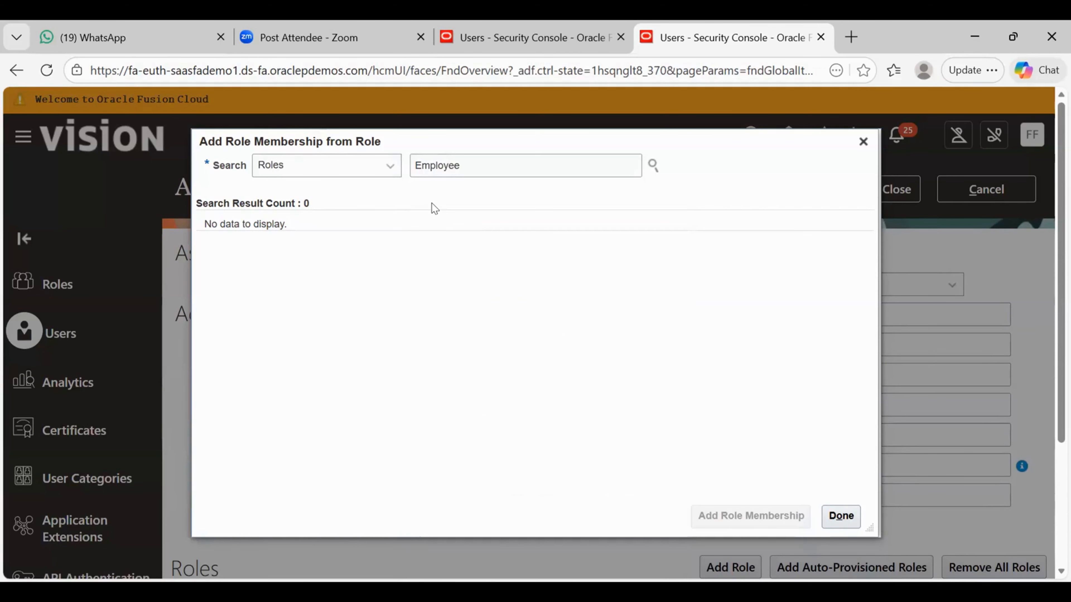